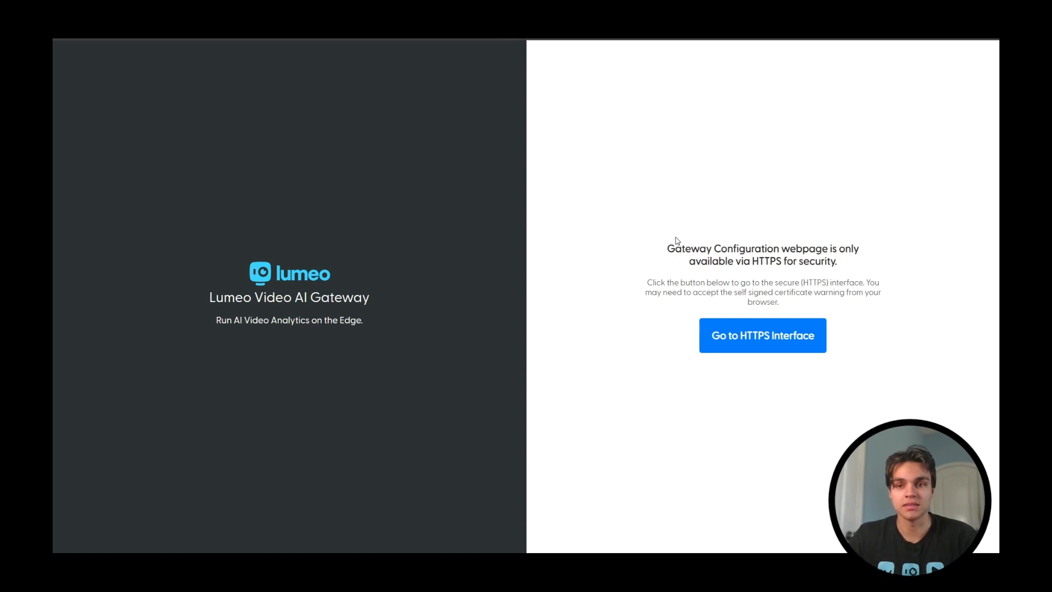
# Step: Open the gateway's secure HTTPS interface, proceeding past the browser's certificate warning for 192.168.1.185
pyautogui.click(766, 334)
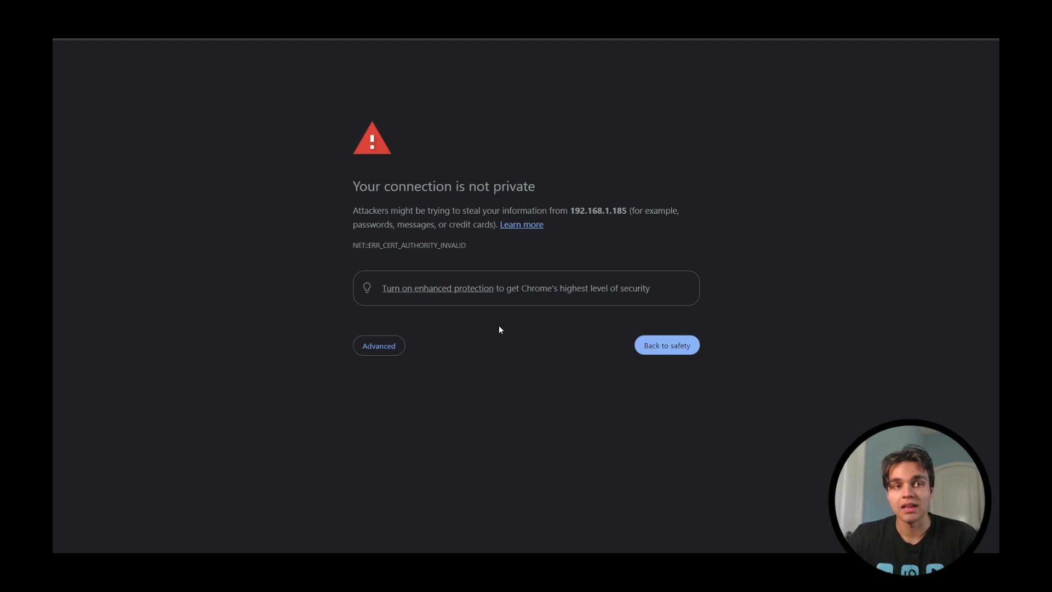
pyautogui.click(395, 346)
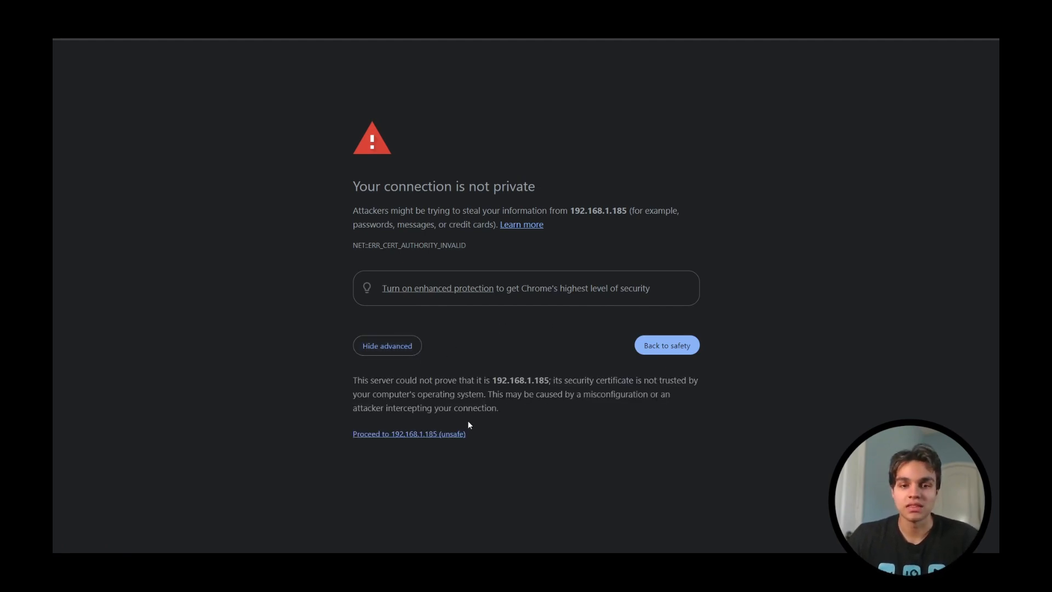
pyautogui.click(452, 433)
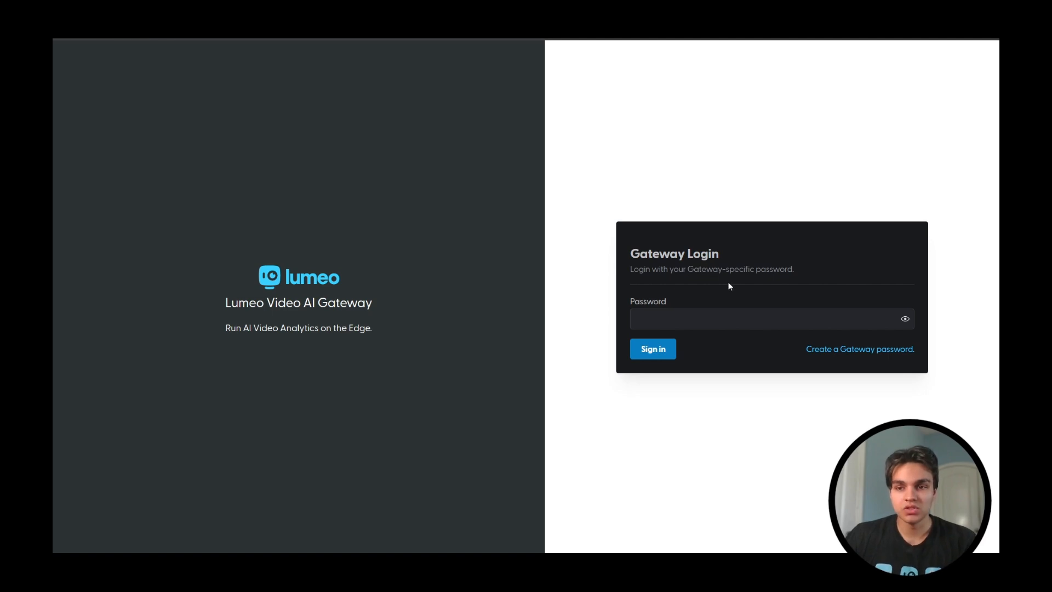
# Step: Sign in to the gateway with the gateway-specific password
pyautogui.click(706, 310)
pyautogui.write('••••••••')
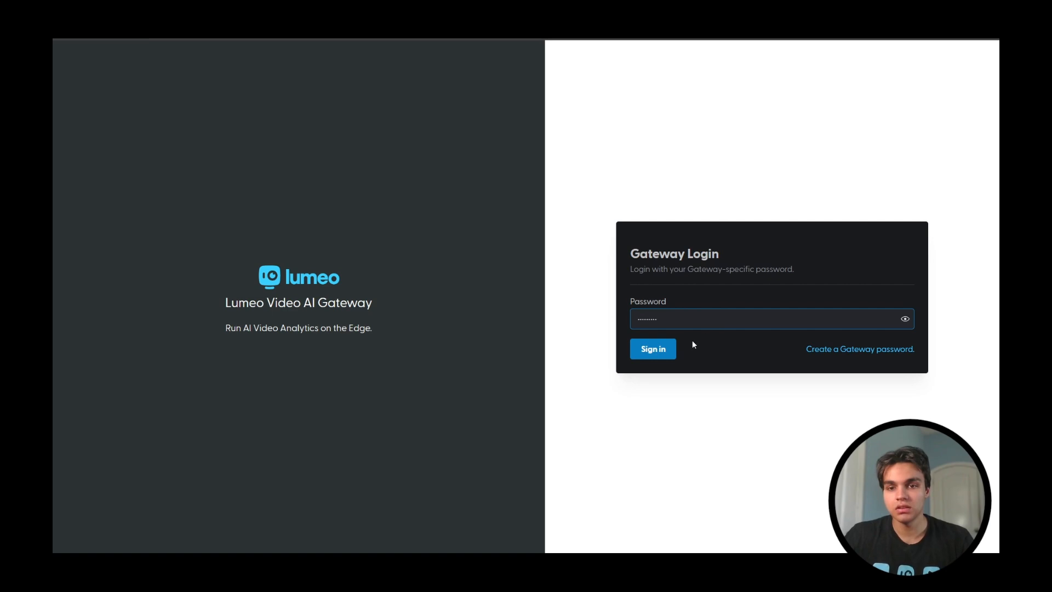
pyautogui.click(654, 350)
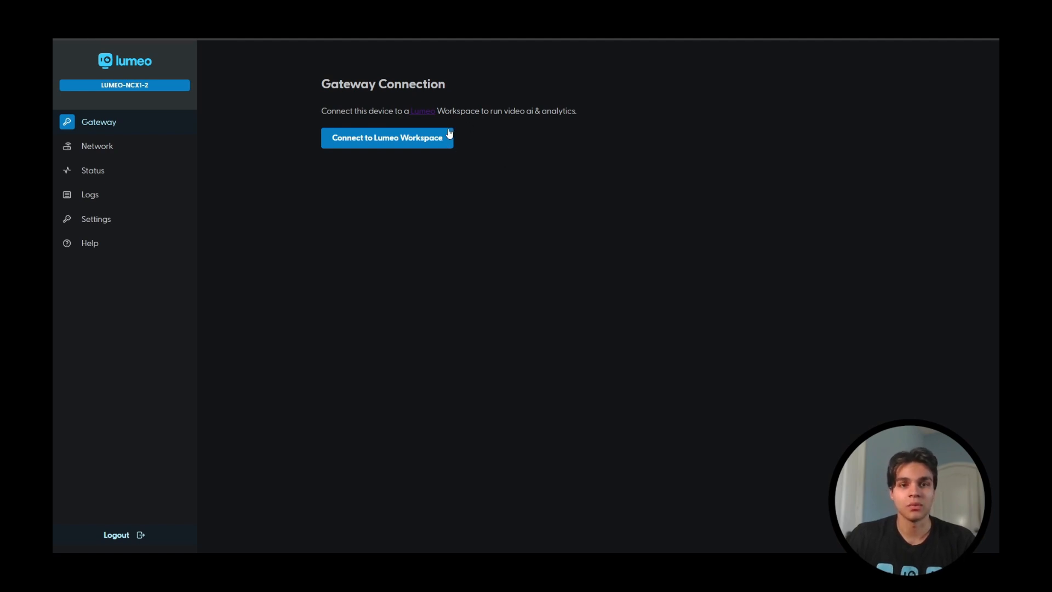
# Step: Start connecting the gateway to a Lumeo workspace and fill in the Workspace ID copied from the Lumeo Console settings
pyautogui.click(420, 138)
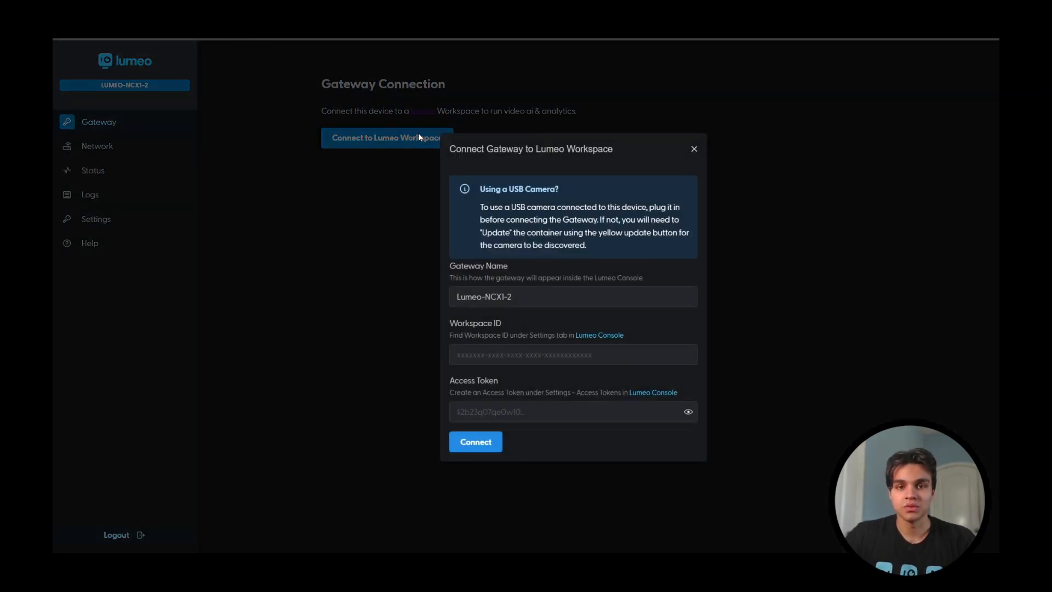
pyautogui.tripleClick(518, 302)
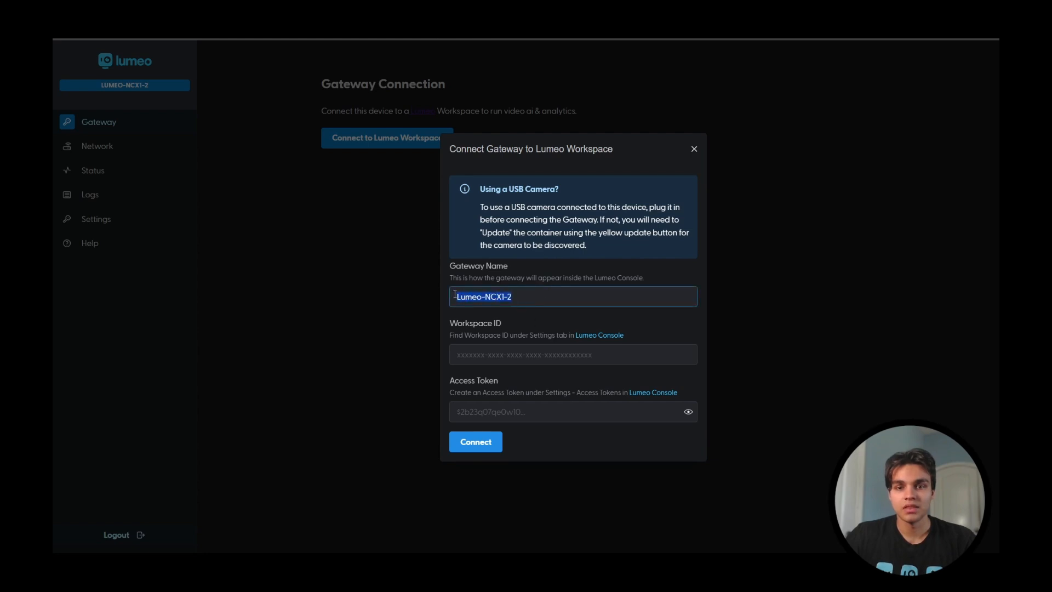
pyautogui.click(489, 349)
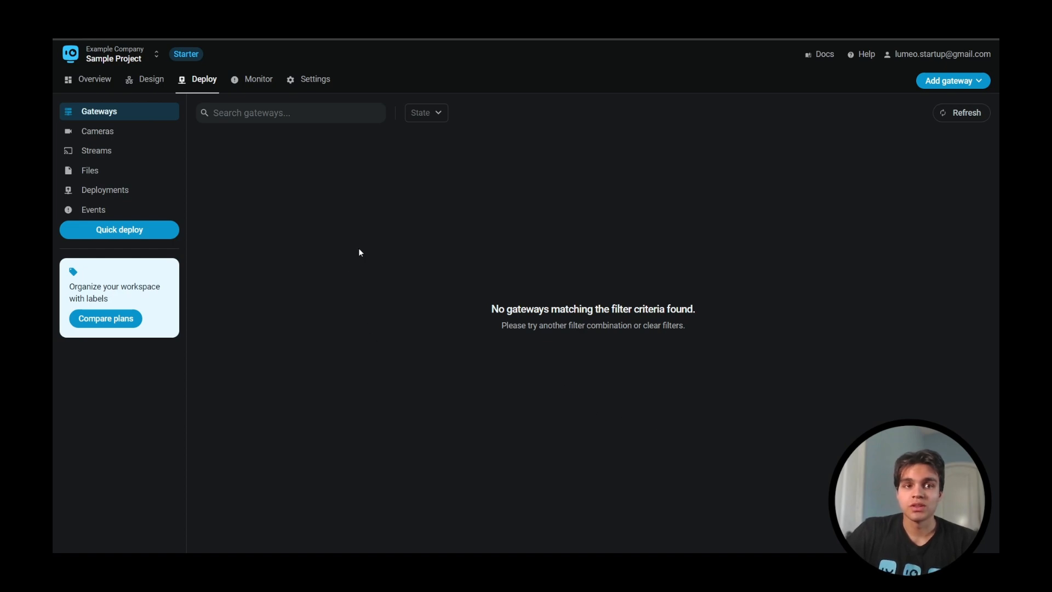
pyautogui.click(316, 83)
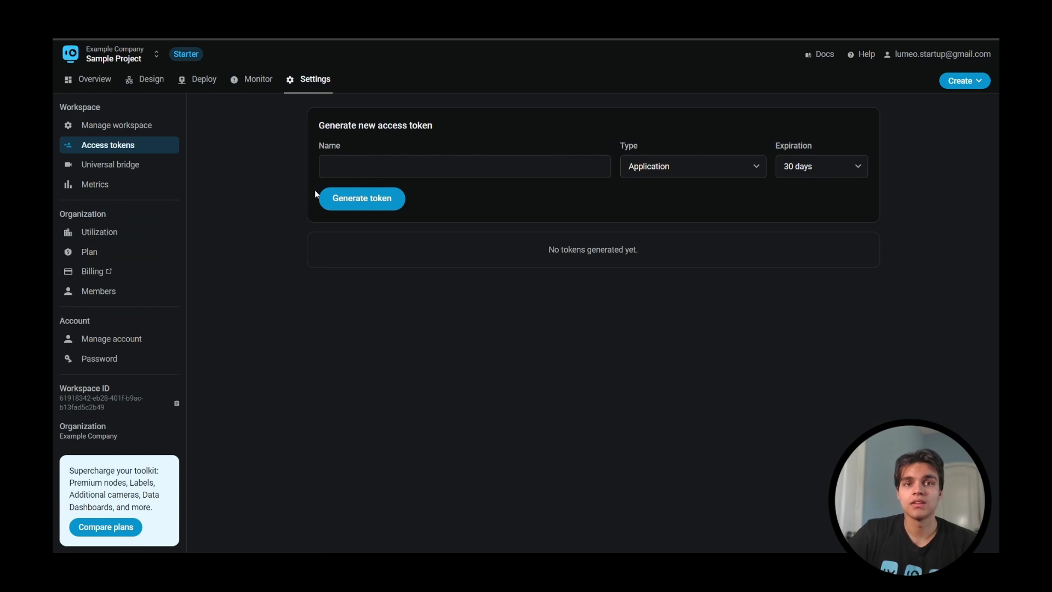
pyautogui.click(162, 405)
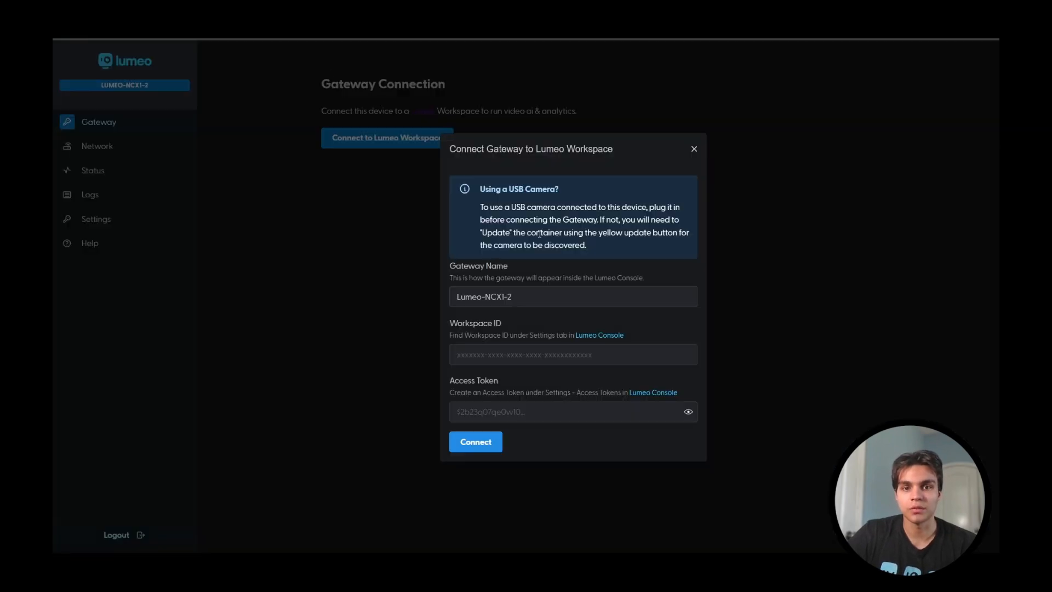
pyautogui.click(545, 350)
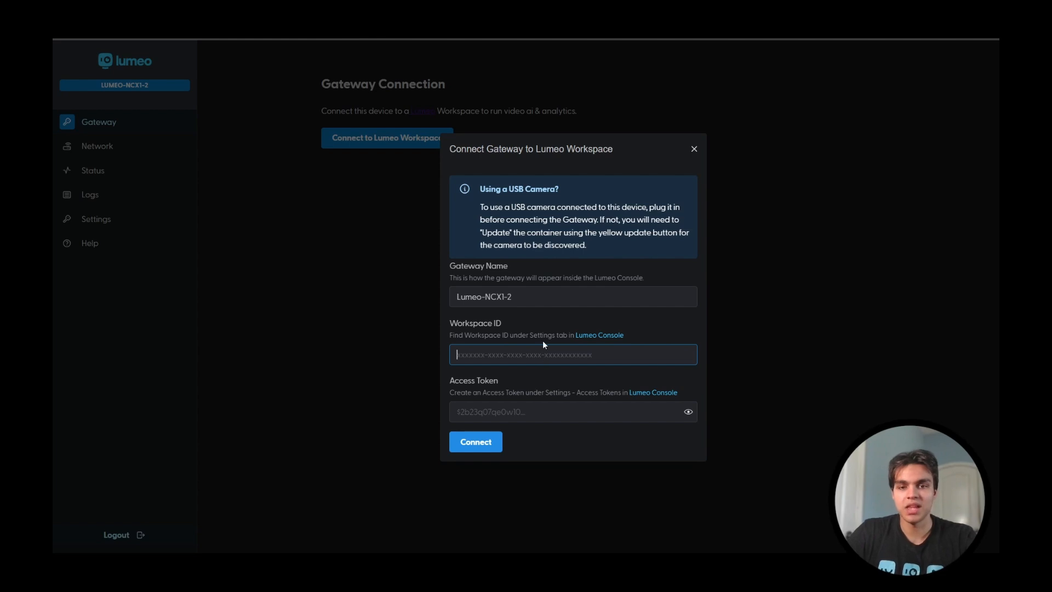
pyautogui.hotkey('ctrl', 'v')
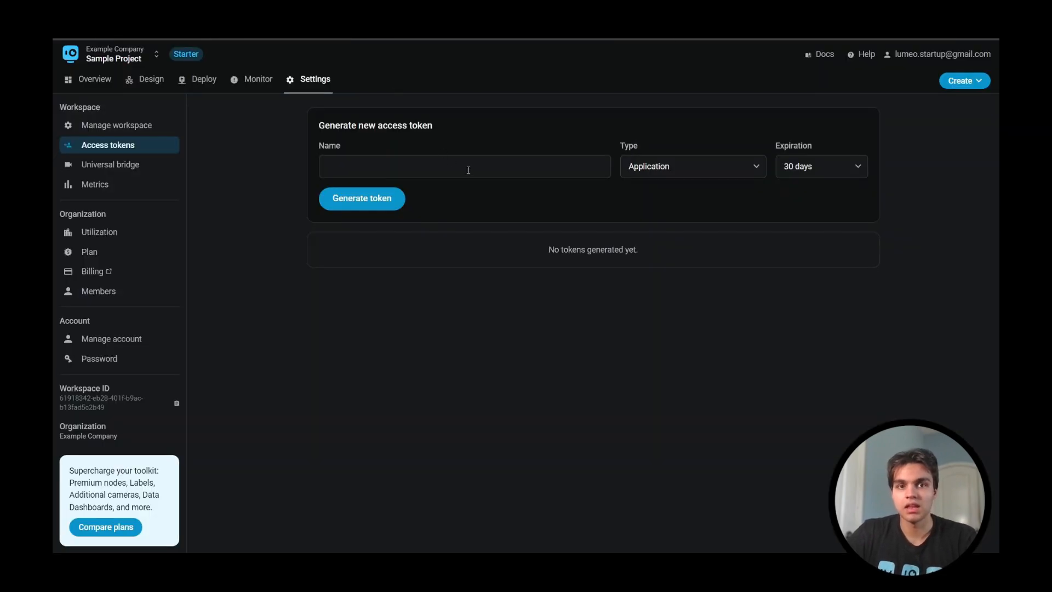
# Step: In the Lumeo Console, set the new access token's type to Gateway provisioning and its expiration to 2 hours
pyautogui.click(740, 164)
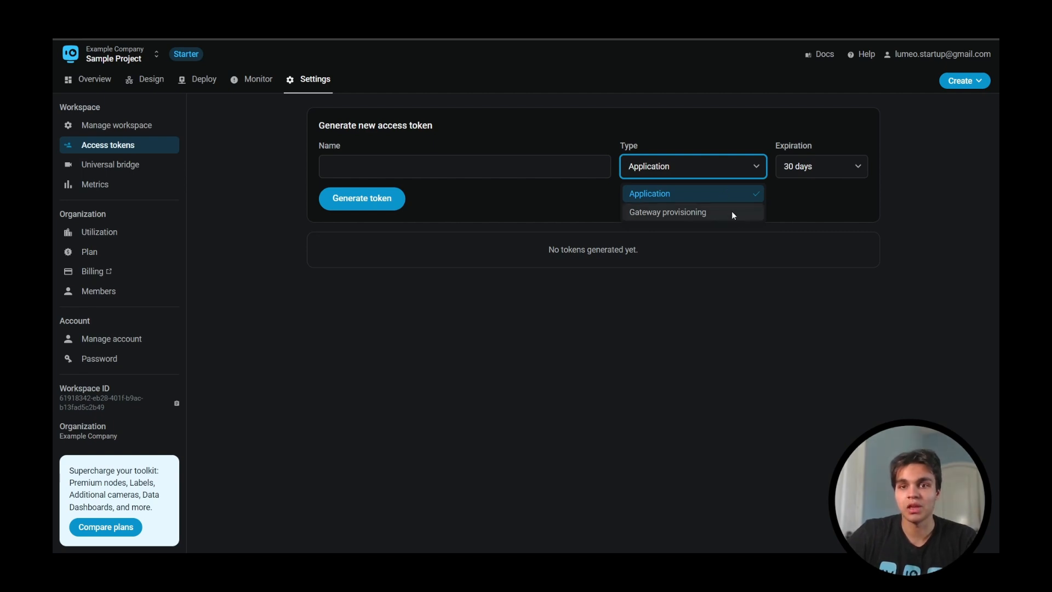
pyautogui.click(732, 212)
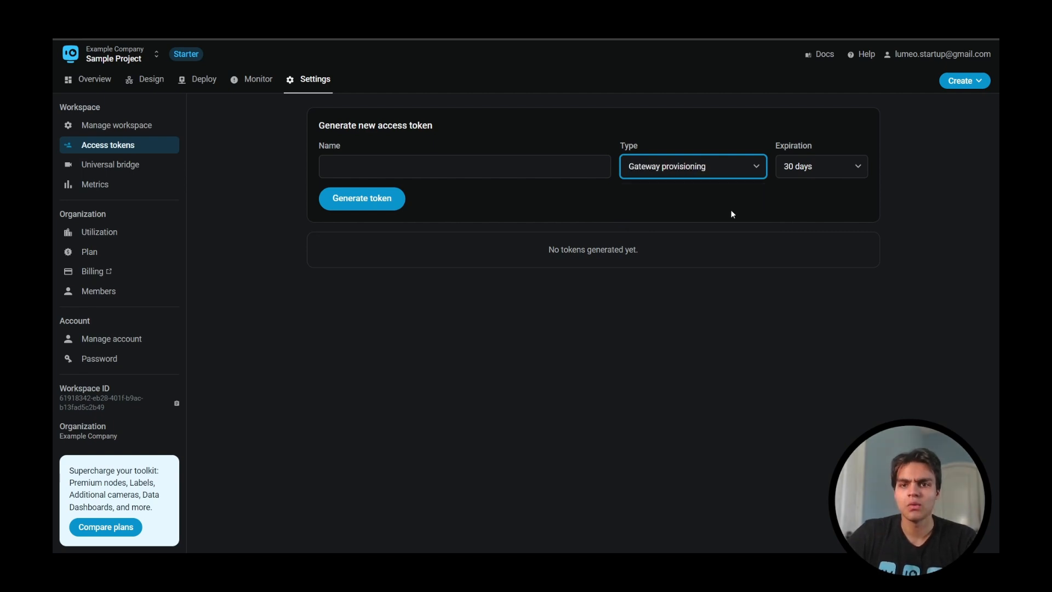
pyautogui.click(693, 142)
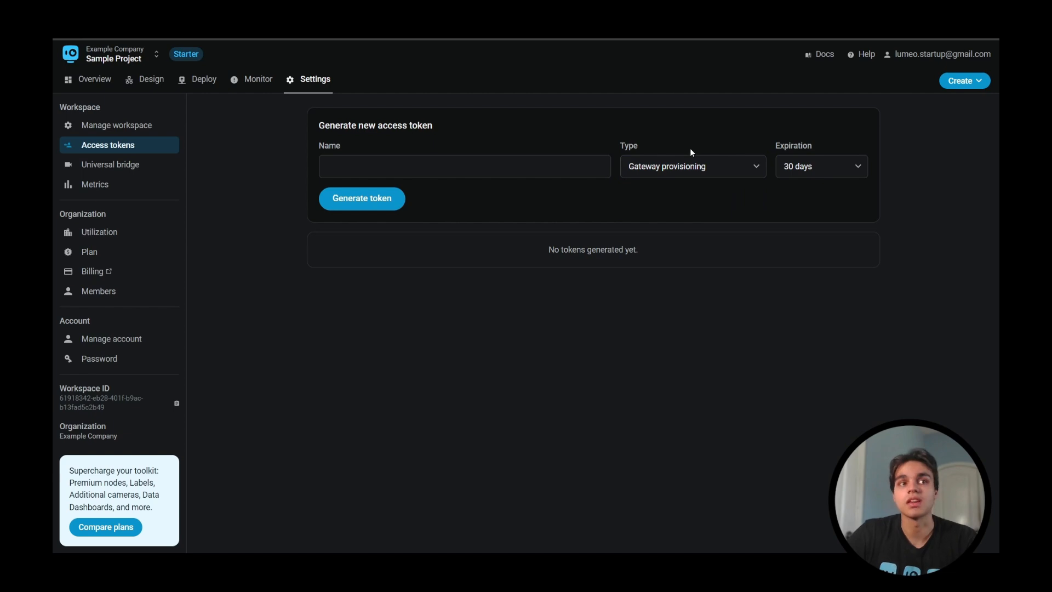
pyautogui.click(804, 170)
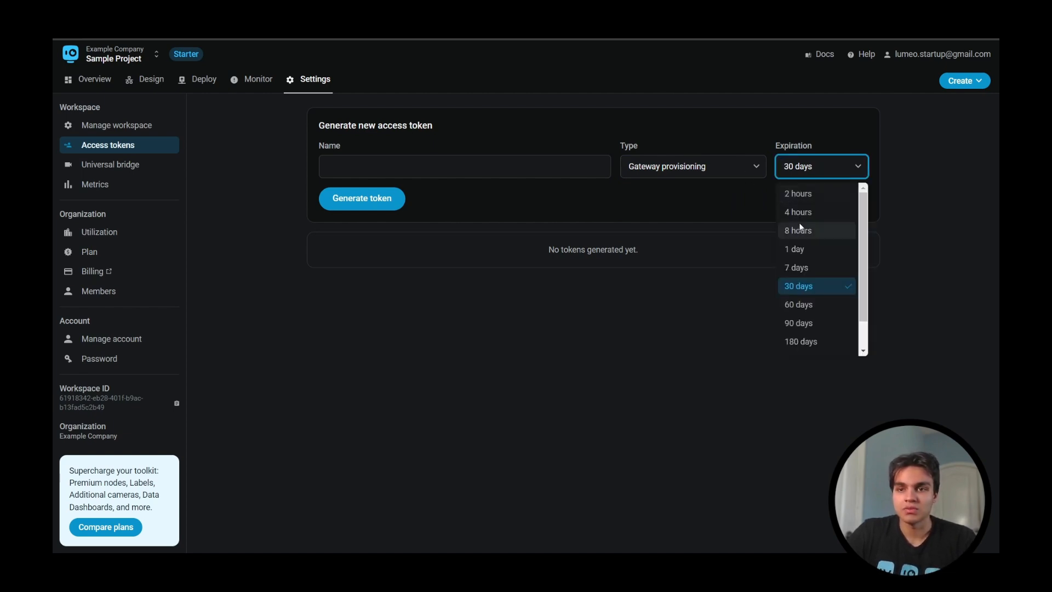
pyautogui.scroll(-1, 807, 195)
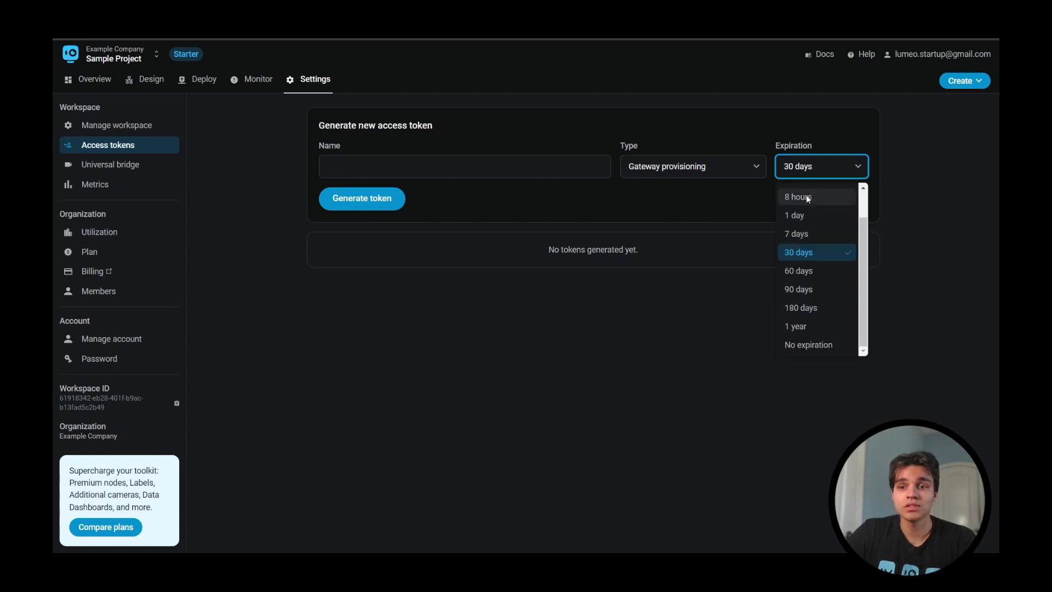
pyautogui.scroll(1, 830, 285)
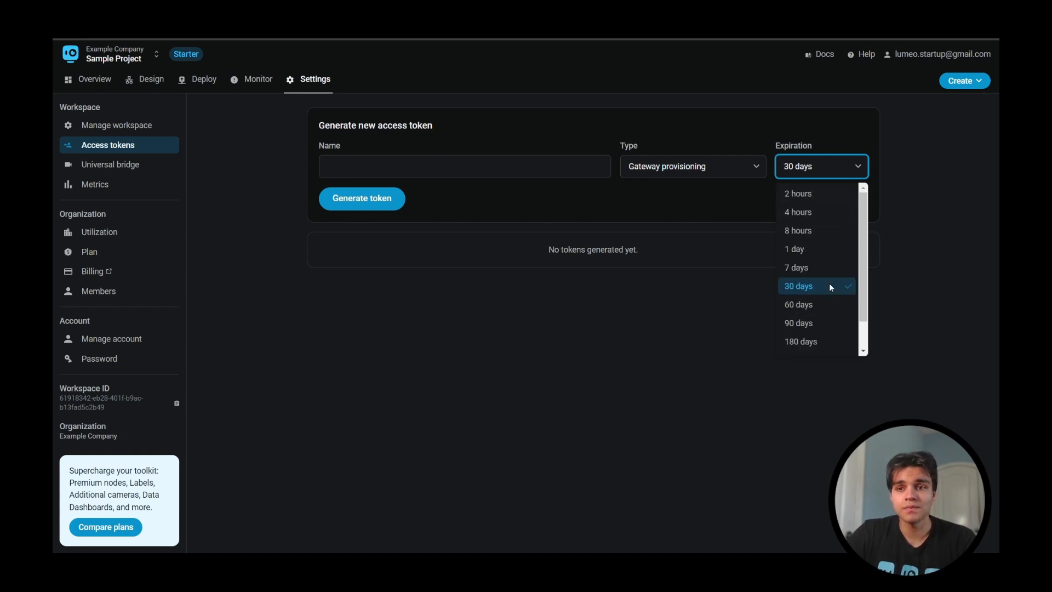
pyautogui.click(801, 195)
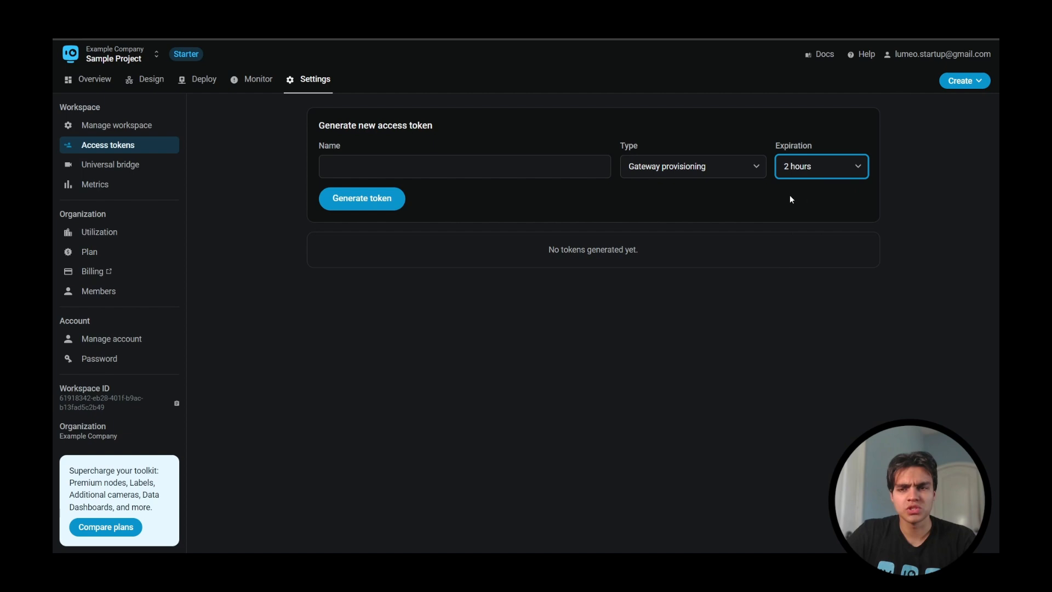
# Step: Name the access token "Lumeo Gateway Setup" and generate it
pyautogui.click(530, 169)
pyautogui.write('Lu')
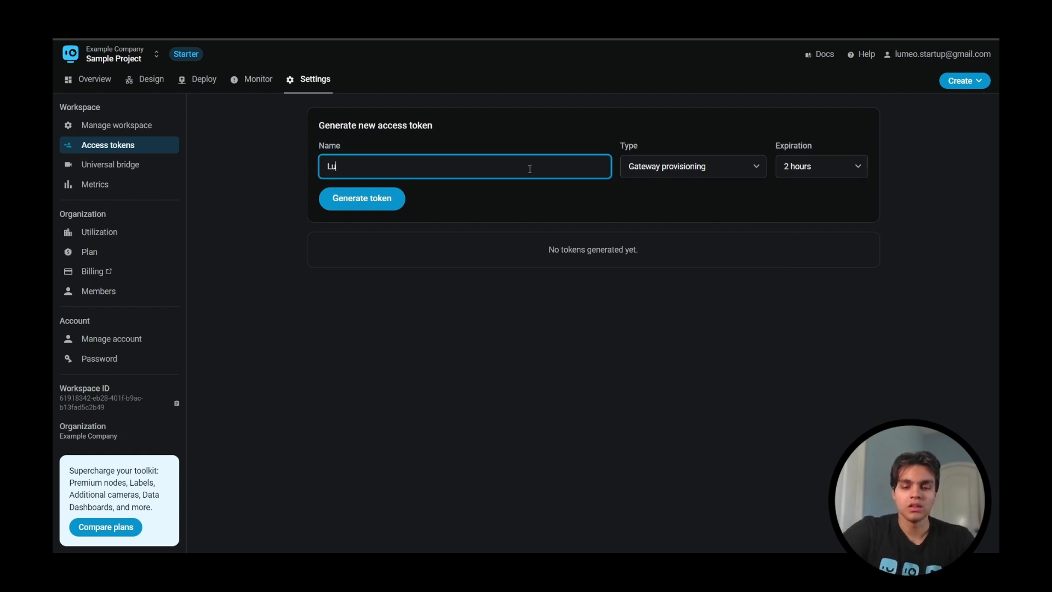
pyautogui.write('meo Gatewa')
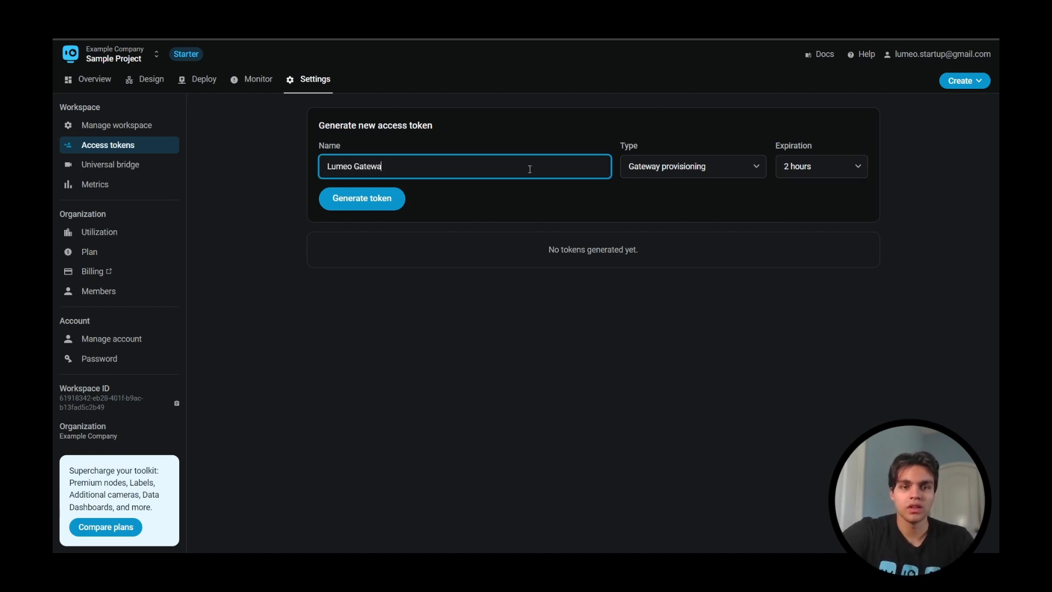
pyautogui.write('y Setup')
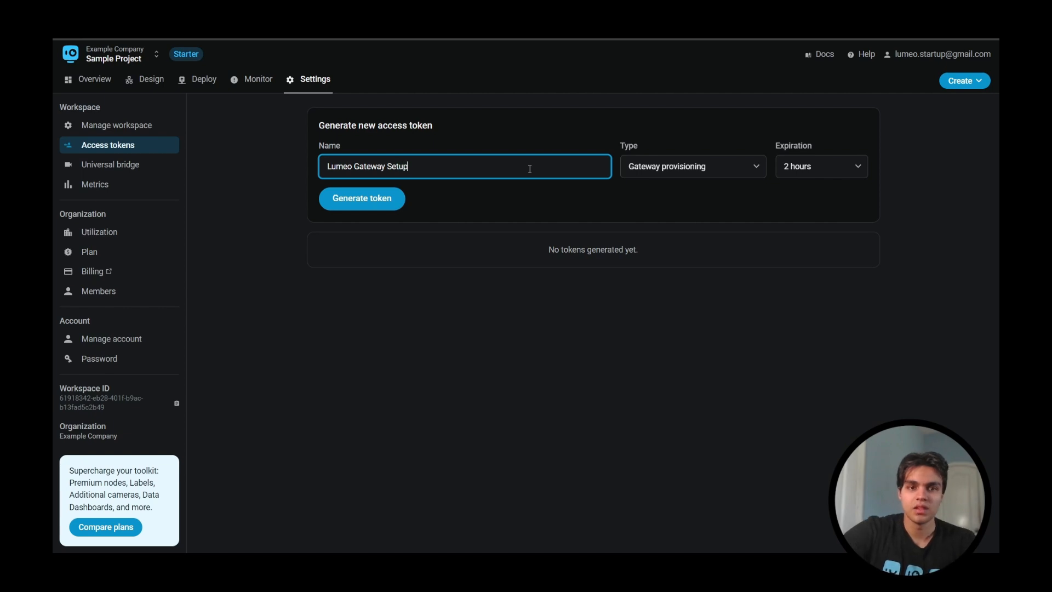
pyautogui.click(438, 202)
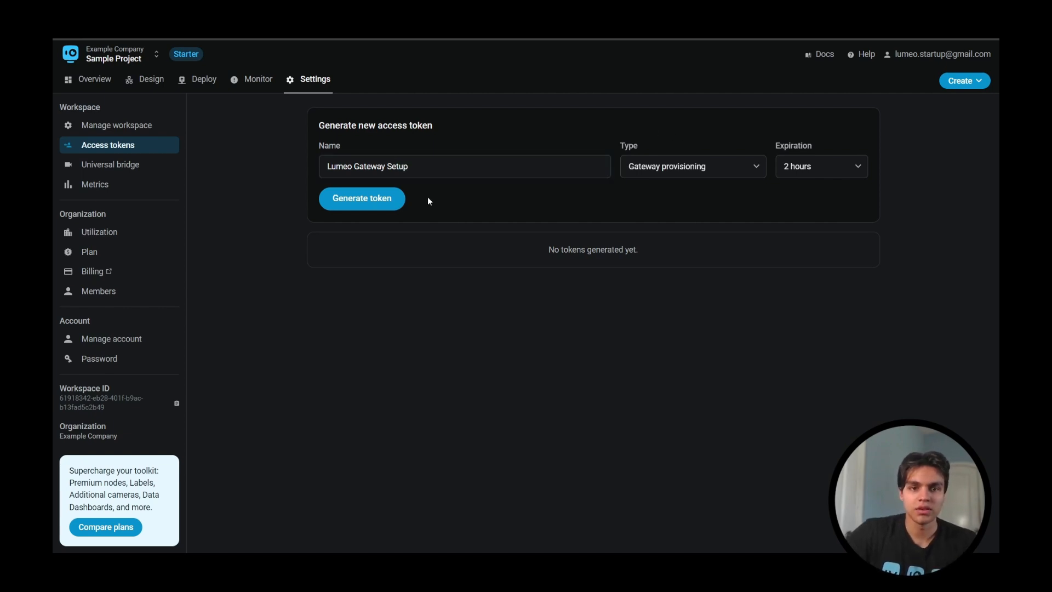
pyautogui.click(399, 201)
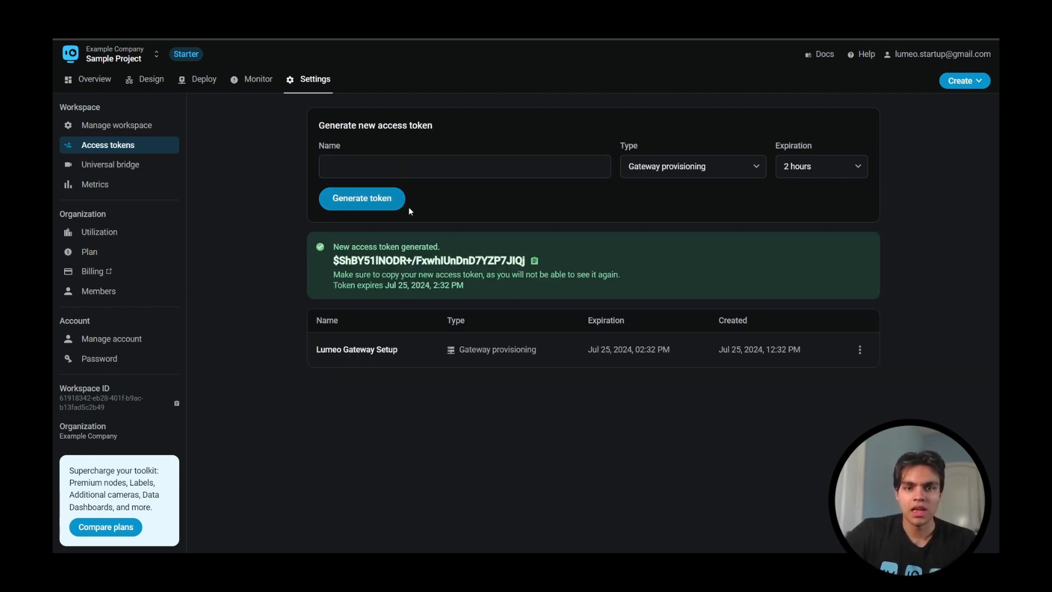
# Step: Copy the generated token, paste it as the Access Token in the gateway's connection form, and connect the gateway
pyautogui.click(534, 262)
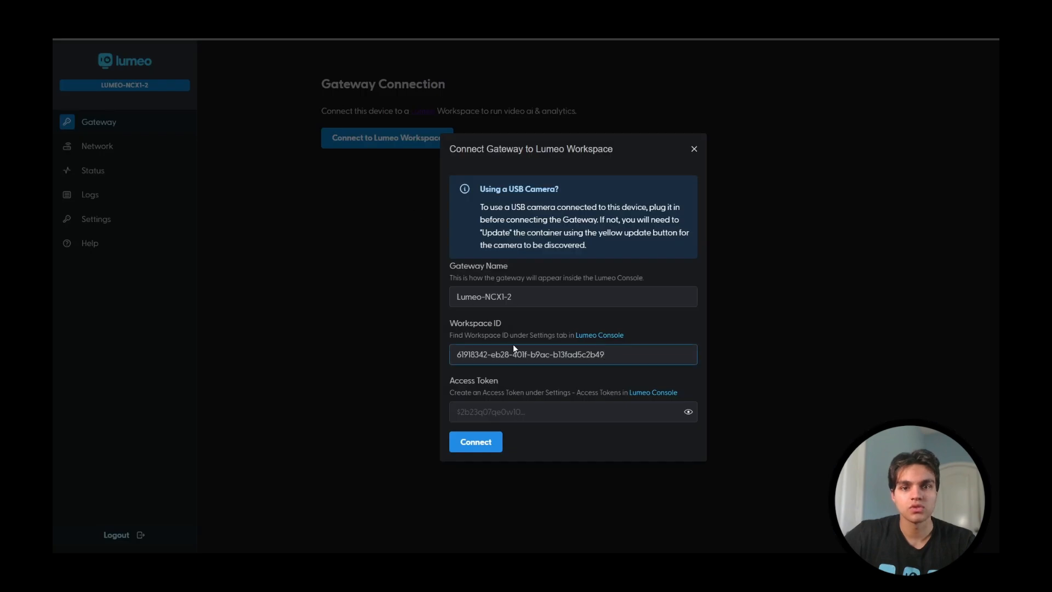
pyautogui.click(508, 410)
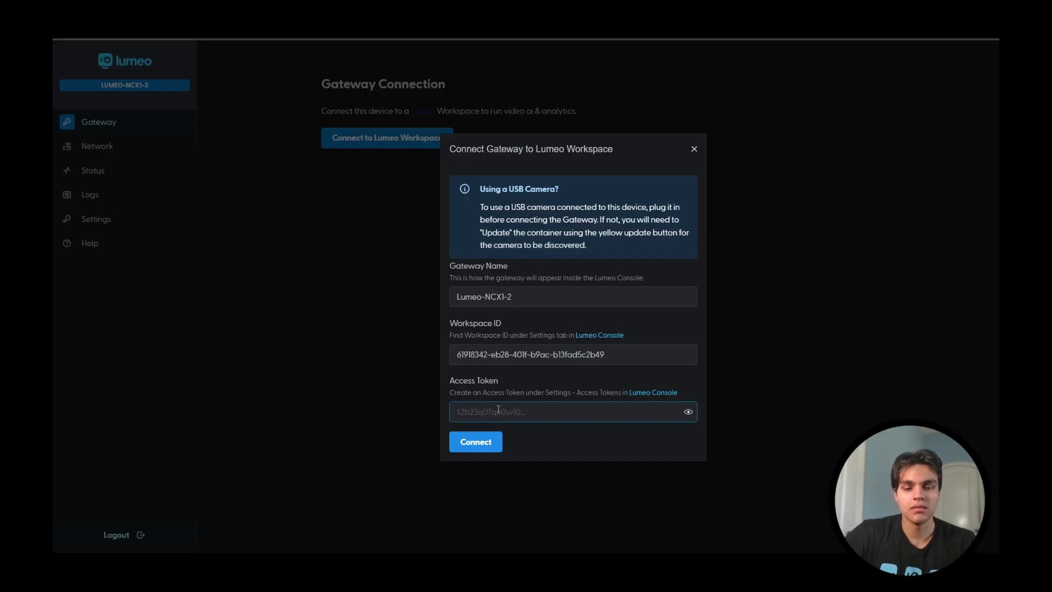
pyautogui.hotkey('ctrl', 'v')
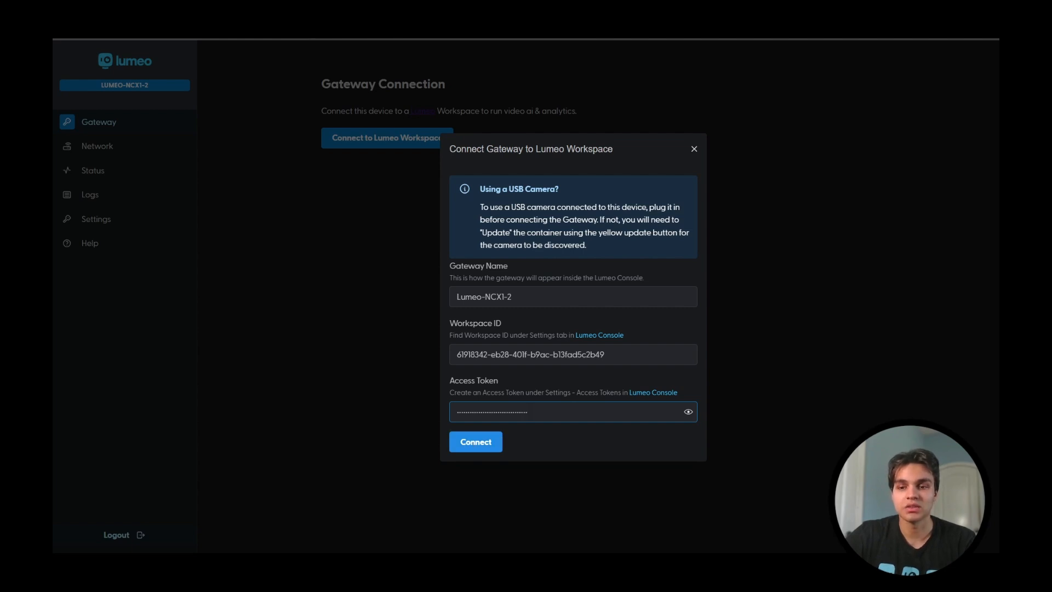
pyautogui.click(474, 443)
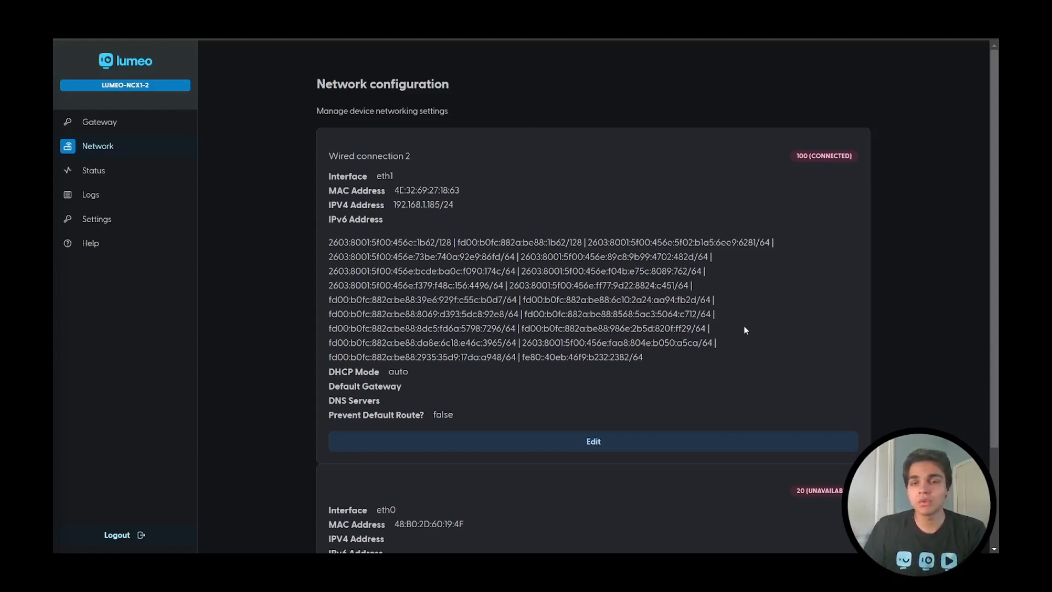
# Step: Review the DHCP options in the network configuration of Wired connection 2, then close it without saving
pyautogui.click(632, 440)
pyautogui.click(513, 121)
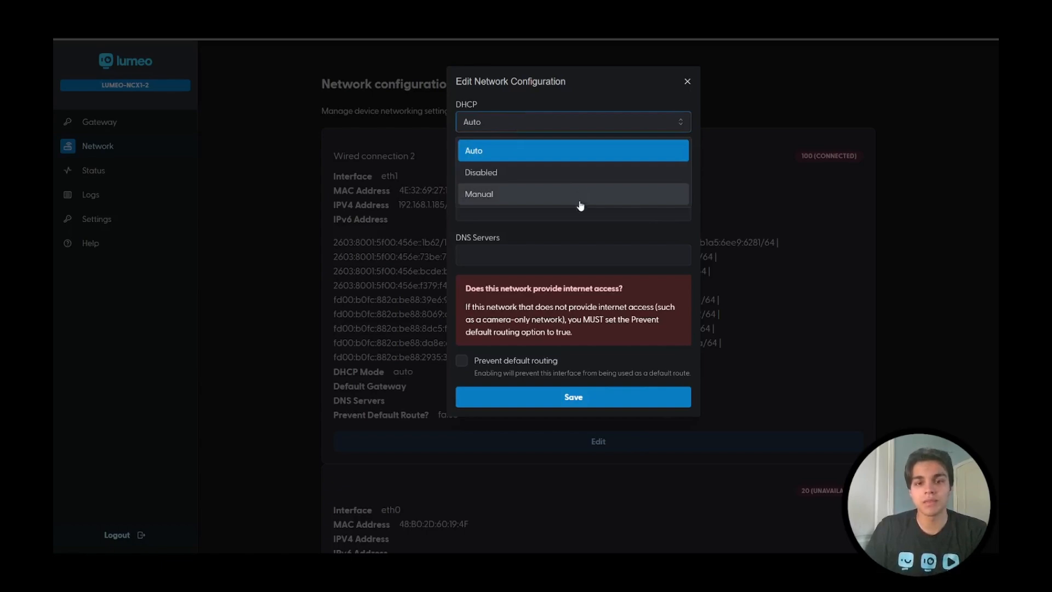
pyautogui.click(595, 241)
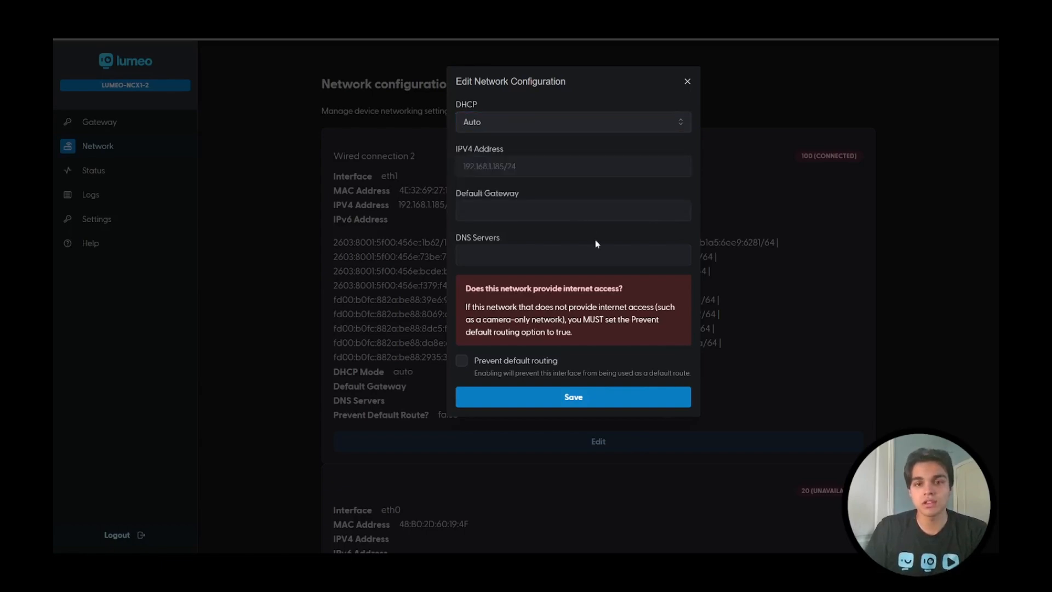
pyautogui.click(686, 82)
# Step: Compare the eth1 and eth0 interface entries in the device's network configuration
pyautogui.scroll(-3, 646, 418)
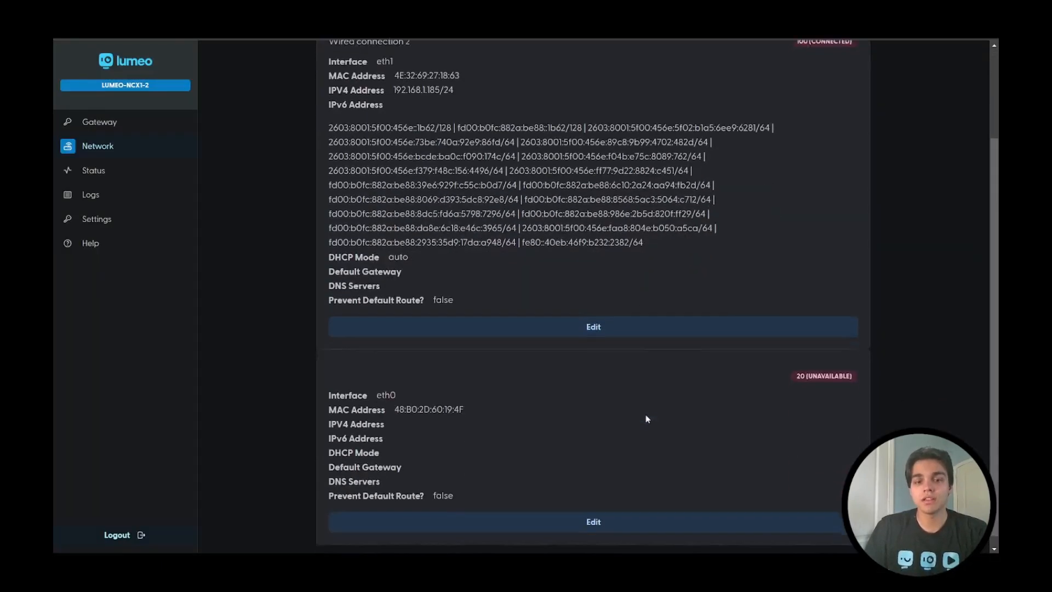
pyautogui.scroll(2, 676, 419)
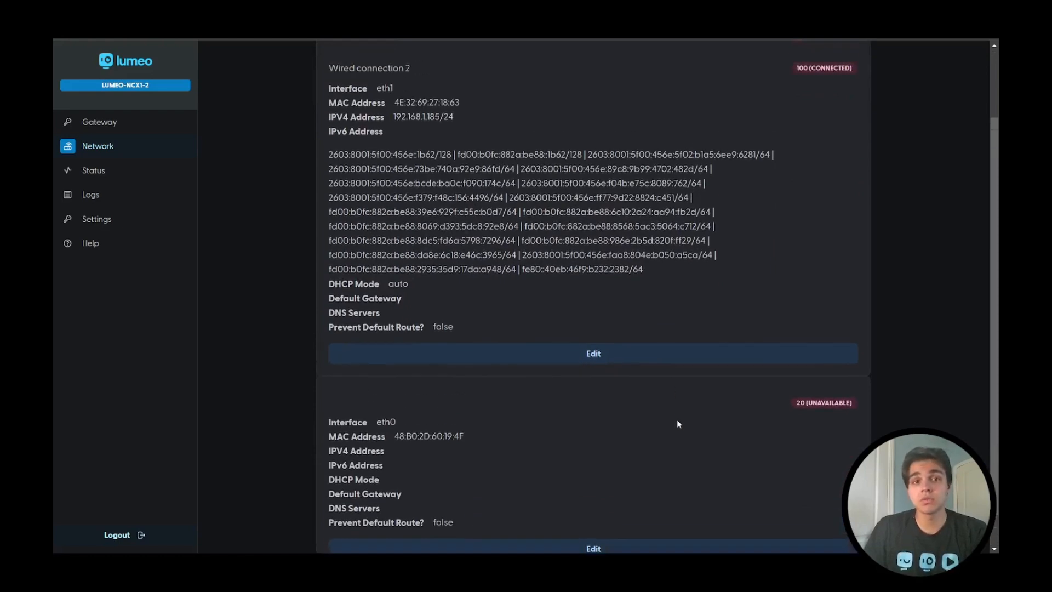
pyautogui.moveTo(378, 108); pyautogui.dragTo(391, 105)
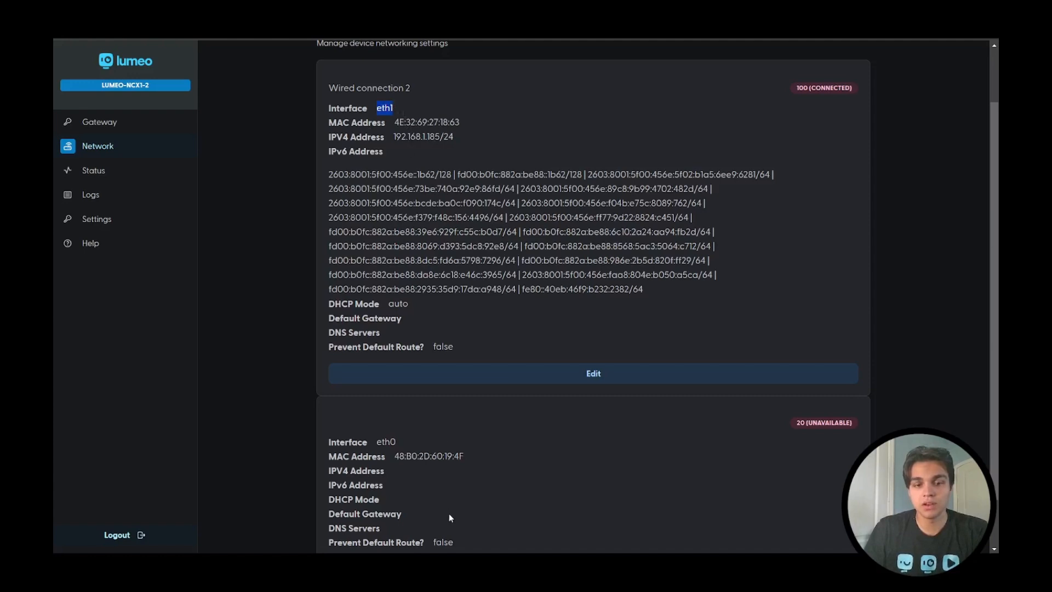
pyautogui.moveTo(377, 442); pyautogui.dragTo(396, 442)
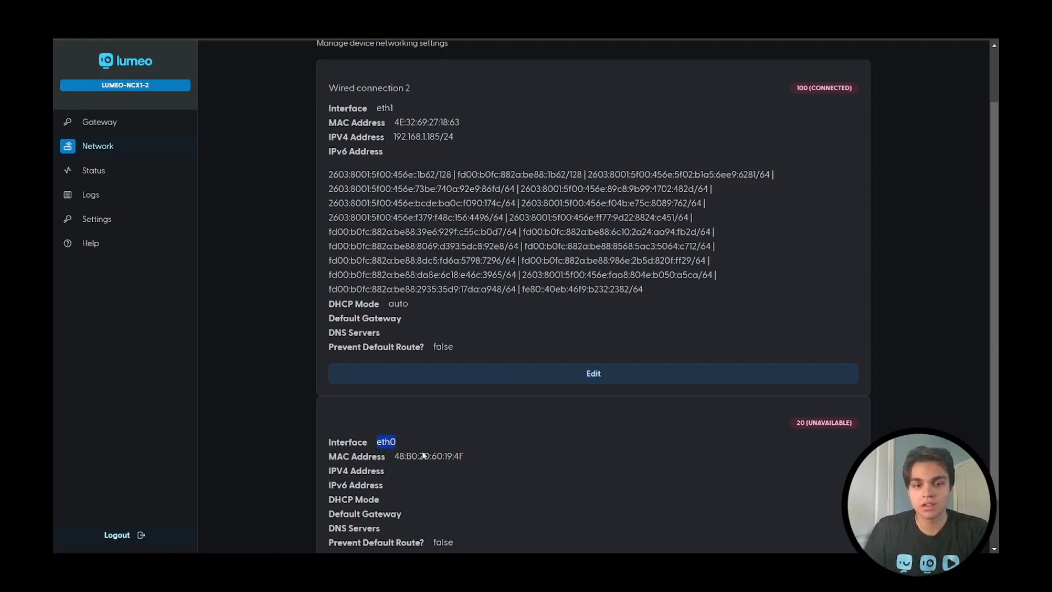
pyautogui.scroll(2, 419, 451)
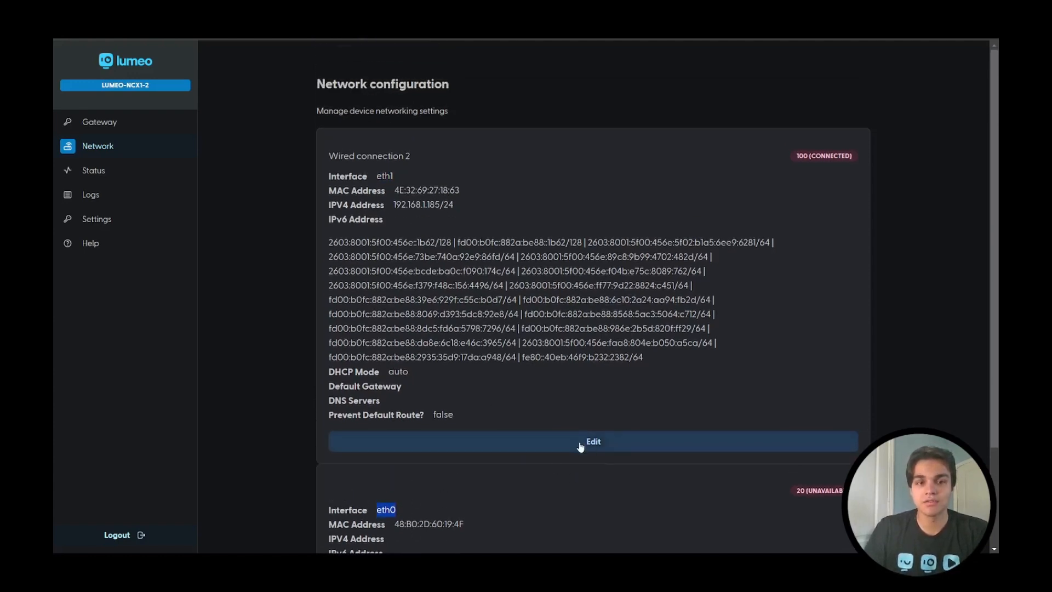
# Step: Examine the gateway's Service Status page, including the Tailscale VPN and Disk Space entries
pyautogui.scroll(-4, 580, 444)
pyautogui.scroll(4, 571, 465)
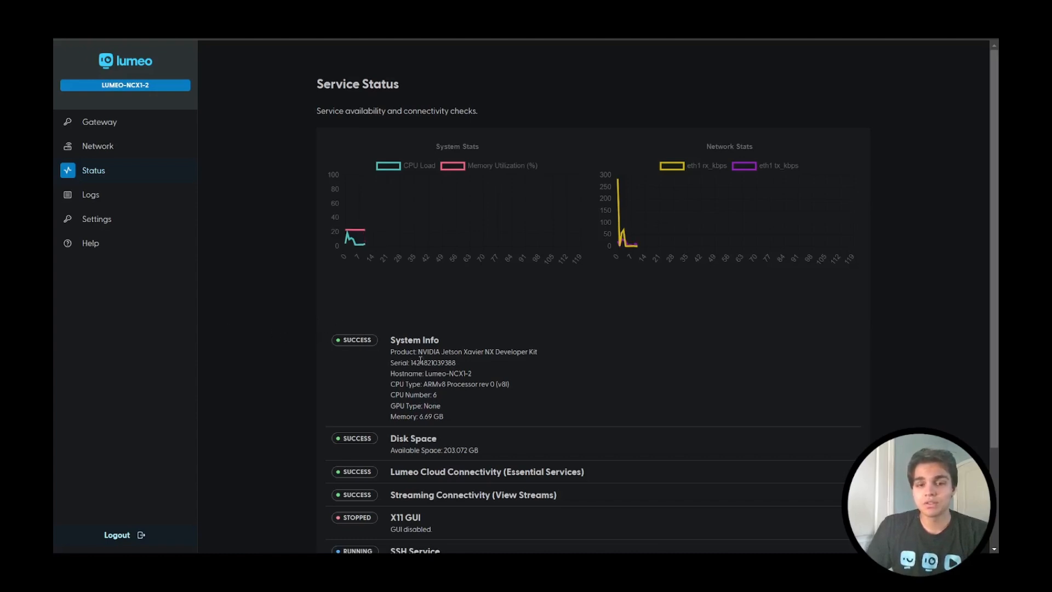
pyautogui.scroll(-1, 425, 365)
pyautogui.scroll(-1, 425, 364)
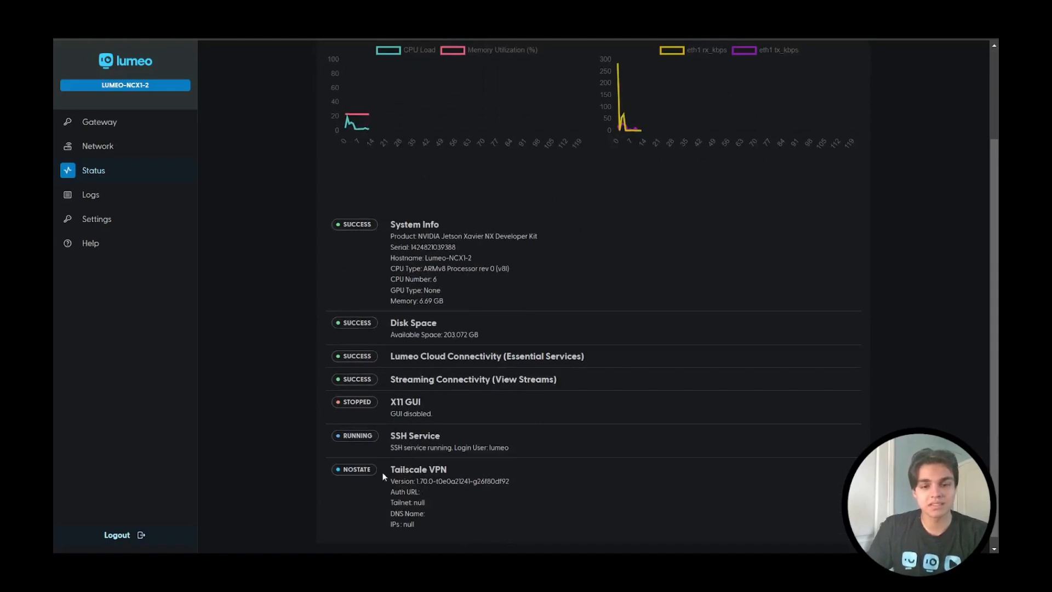
pyautogui.moveTo(386, 466); pyautogui.dragTo(427, 496)
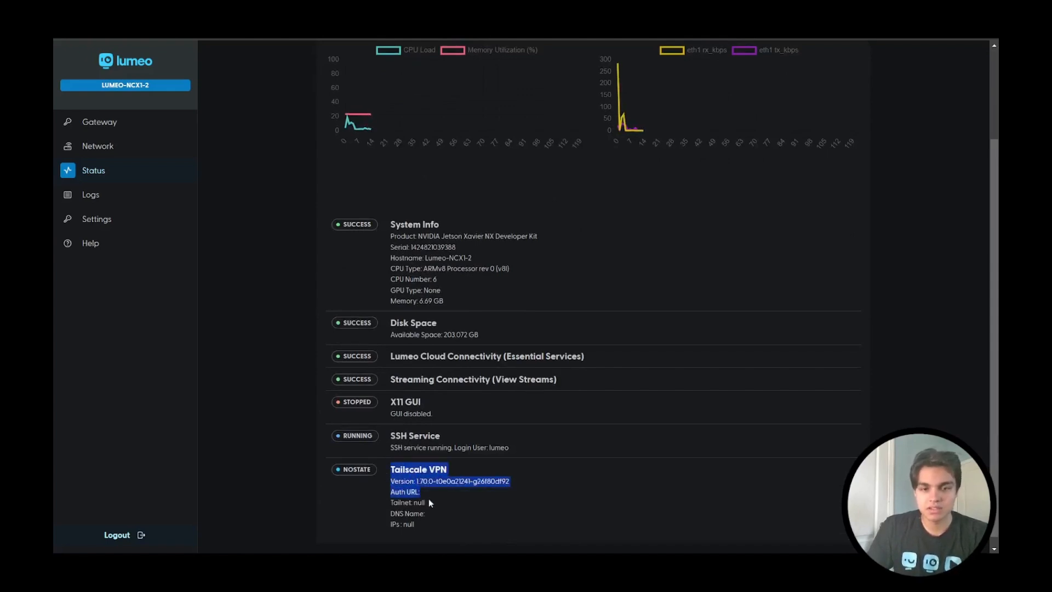
pyautogui.click(429, 501)
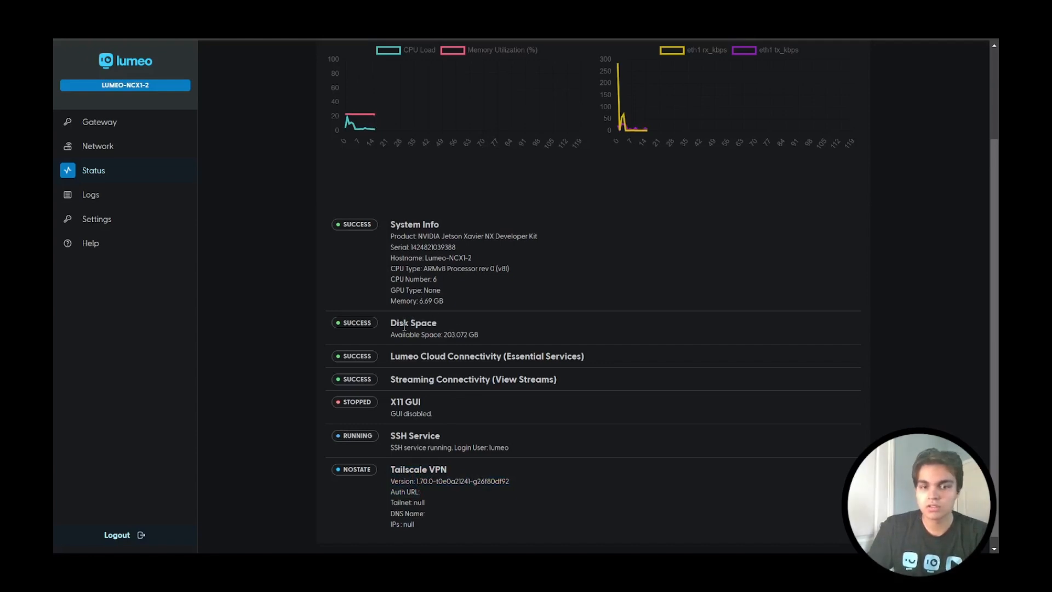
pyautogui.moveTo(389, 325); pyautogui.dragTo(480, 339)
pyautogui.click(482, 340)
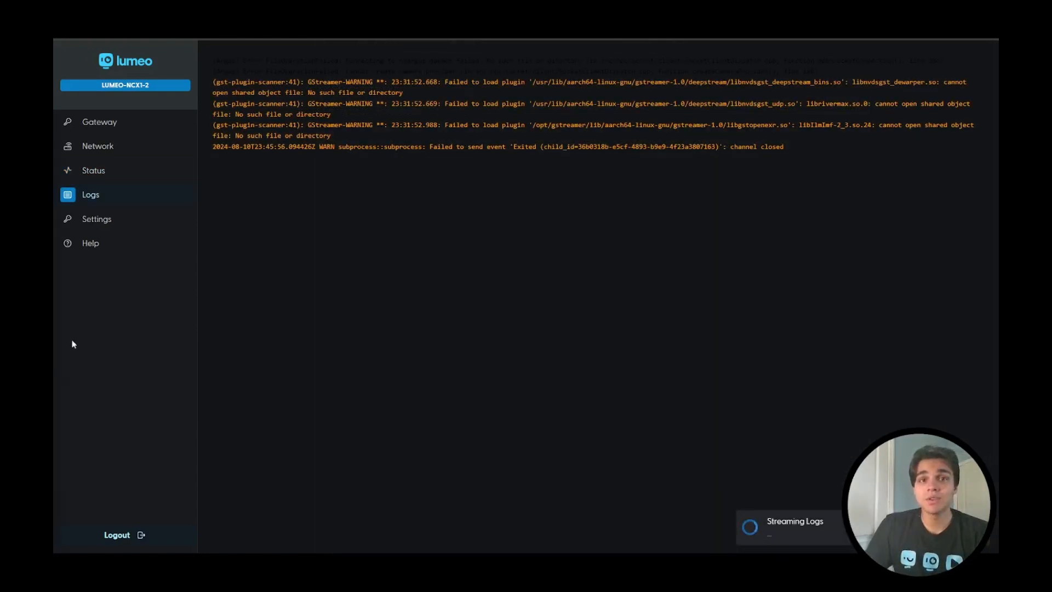
# Step: Review the gateway's streaming logs and its Update Schedule and Device Access settings
pyautogui.moveTo(210, 53); pyautogui.dragTo(805, 171)
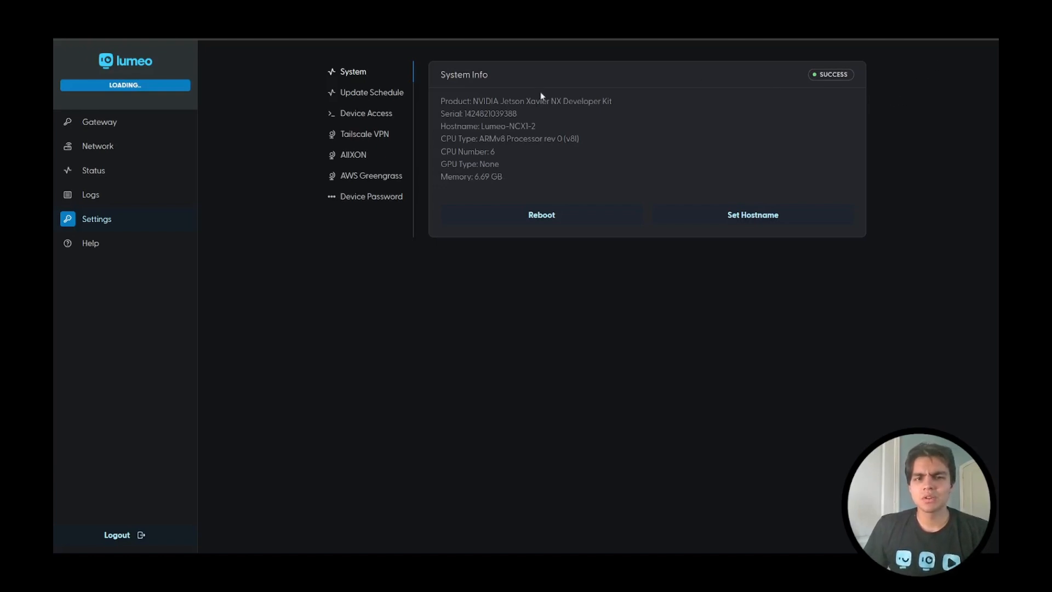
pyautogui.click(377, 98)
pyautogui.click(376, 113)
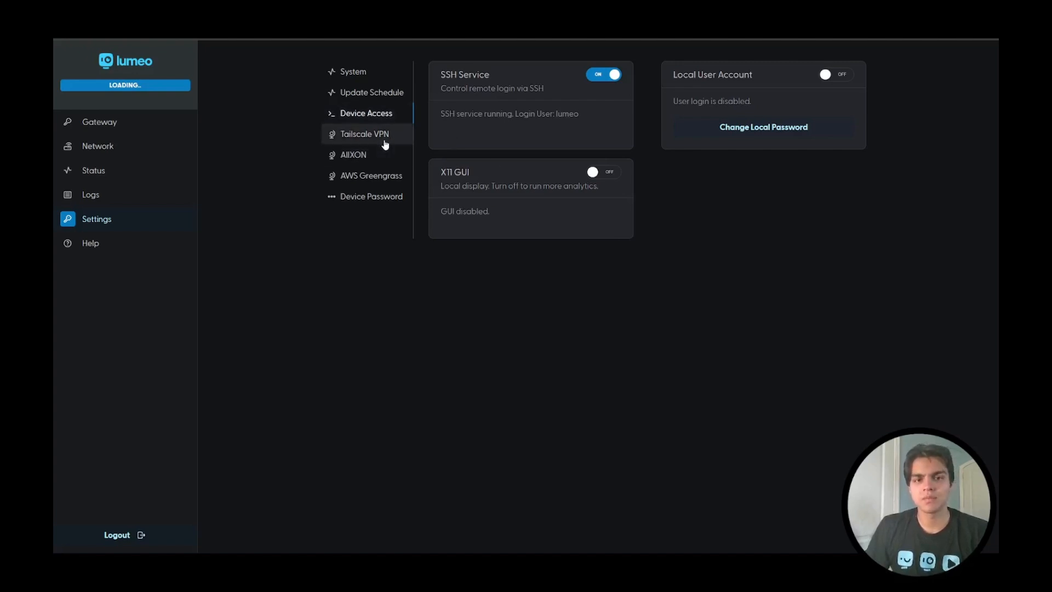
pyautogui.click(391, 136)
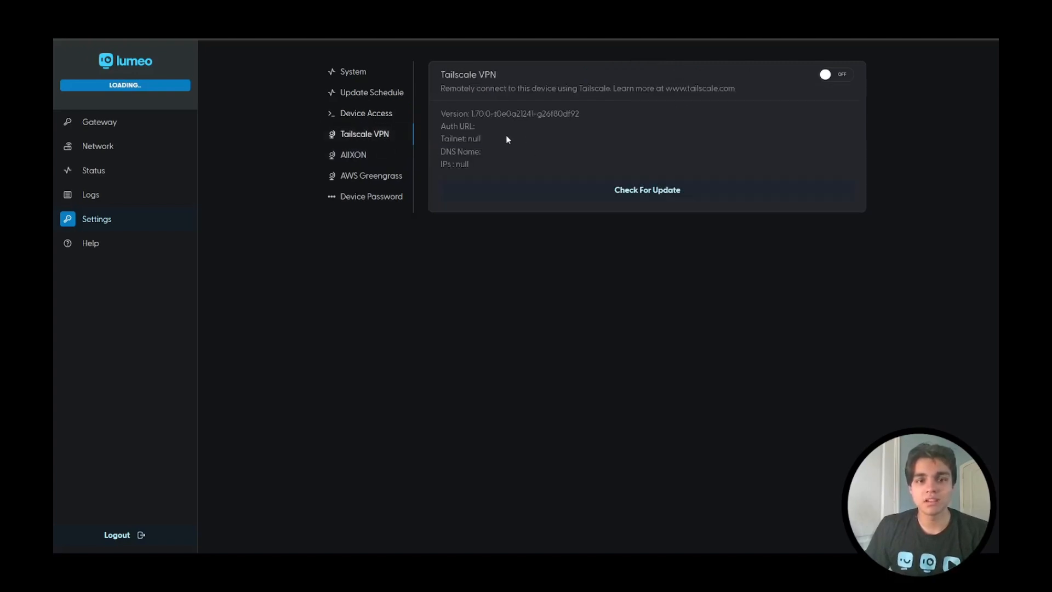
pyautogui.click(843, 77)
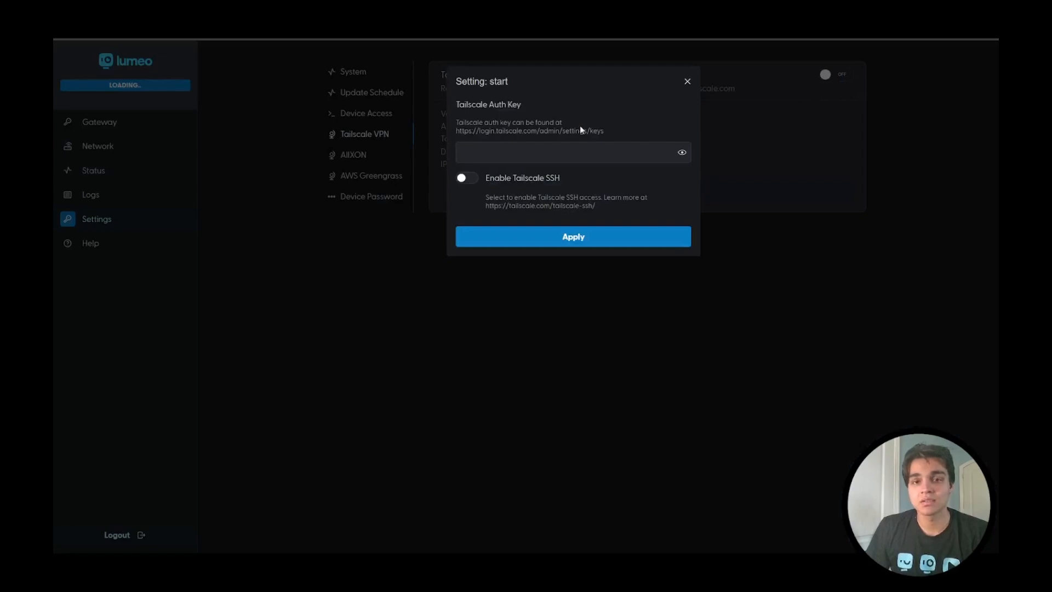
pyautogui.tripleClick(527, 127)
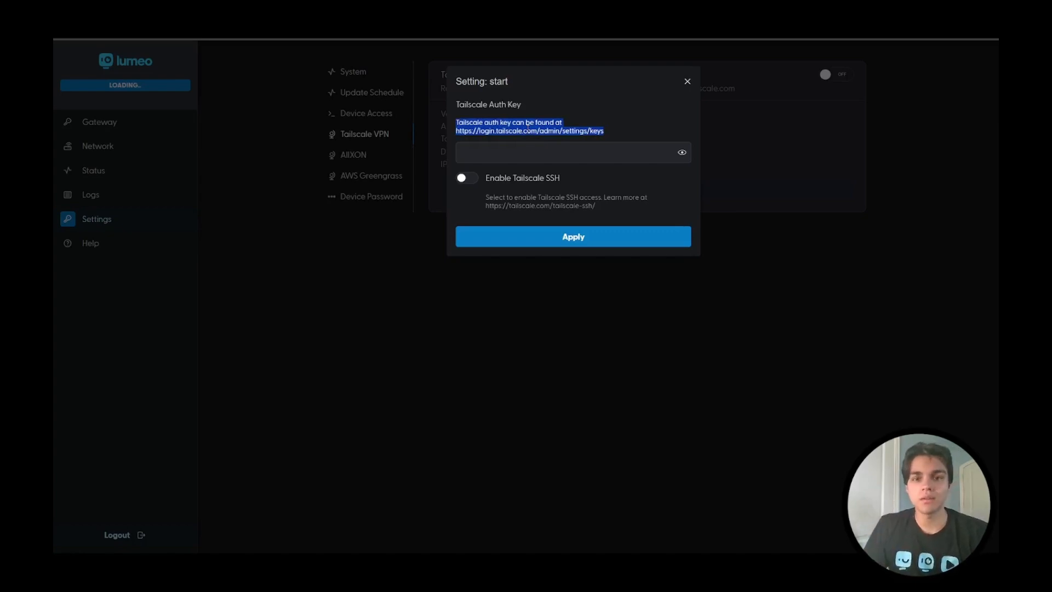
pyautogui.click(527, 127)
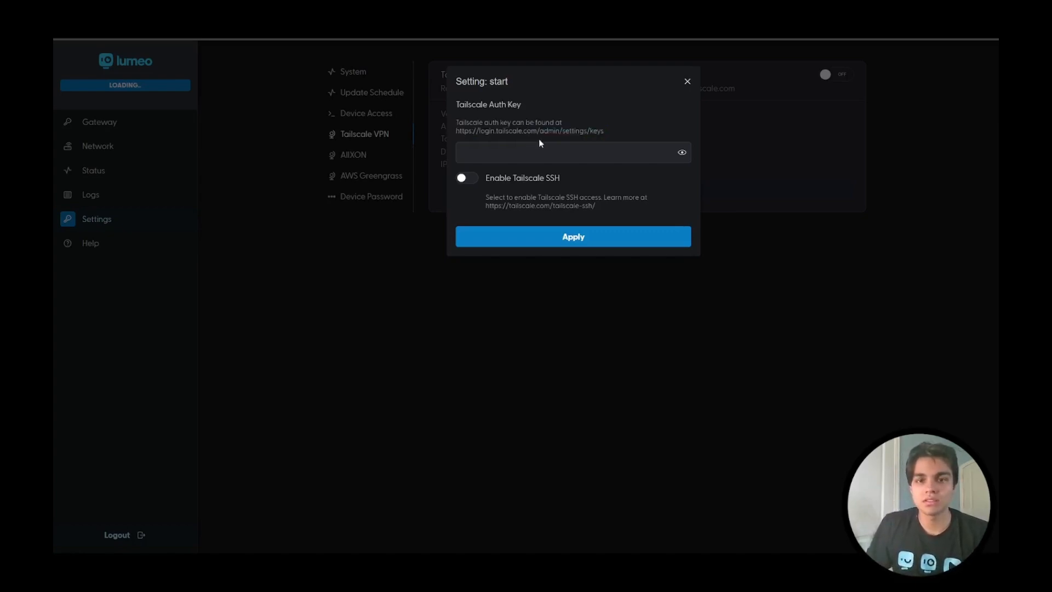
pyautogui.doubleClick(548, 131)
pyautogui.click(541, 129)
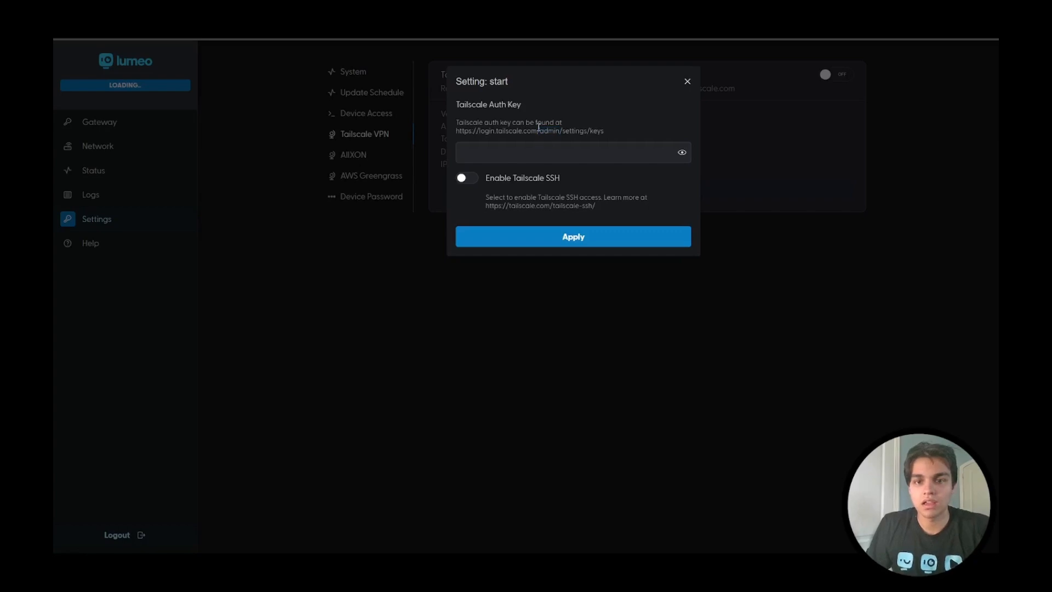
pyautogui.moveTo(604, 131); pyautogui.dragTo(455, 135)
pyautogui.hotkey('ctrl', 'c')
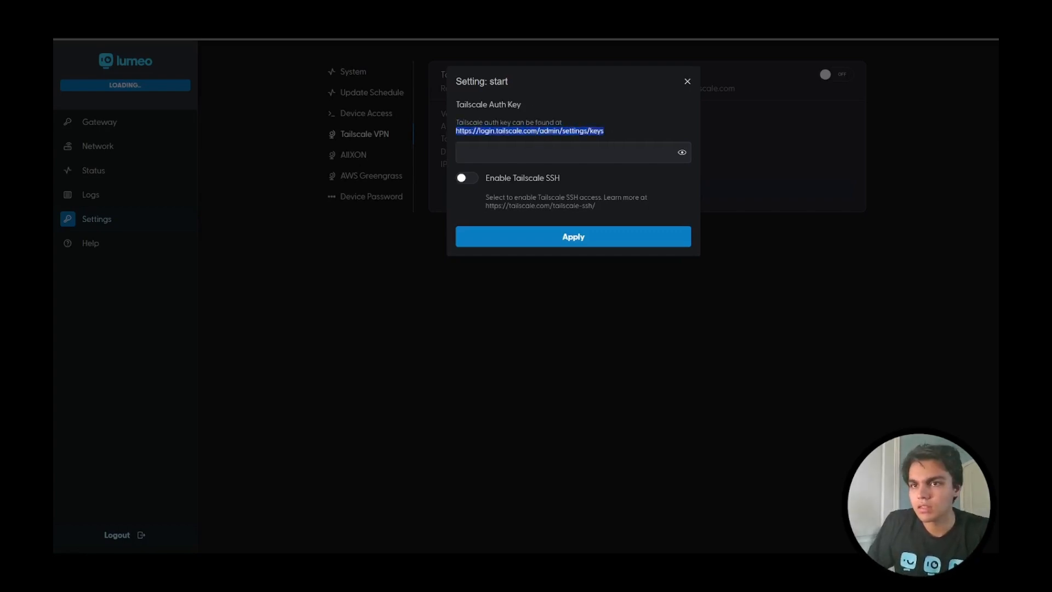
pyautogui.hotkey('ctrl', 't')
pyautogui.hotkey('ctrl', 'v')
pyautogui.press('Return')
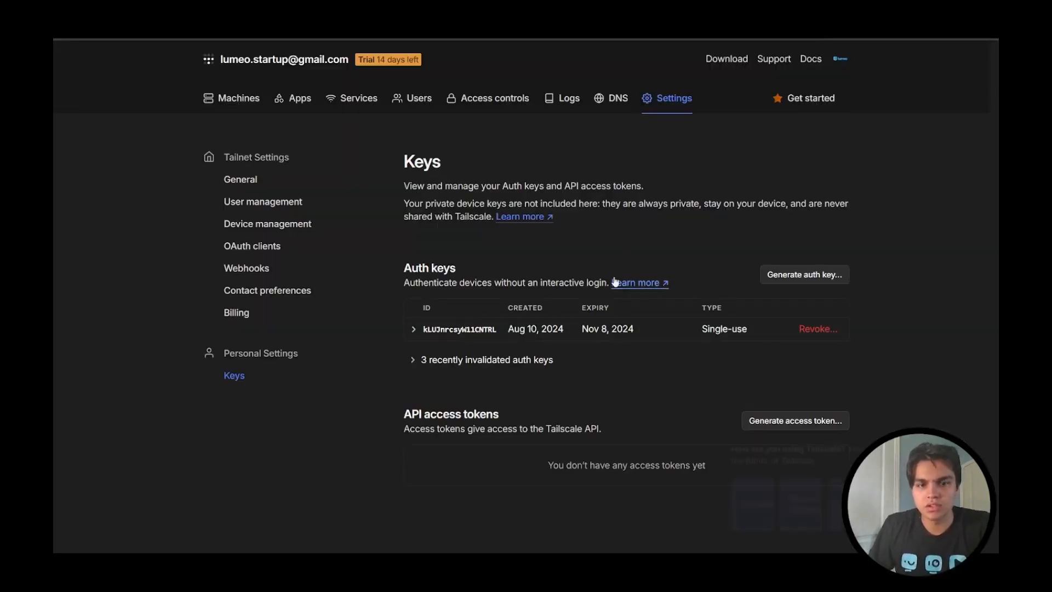
# Step: Generate a new Tailscale auth key with the description "Lumeo Gateway"
pyautogui.click(813, 280)
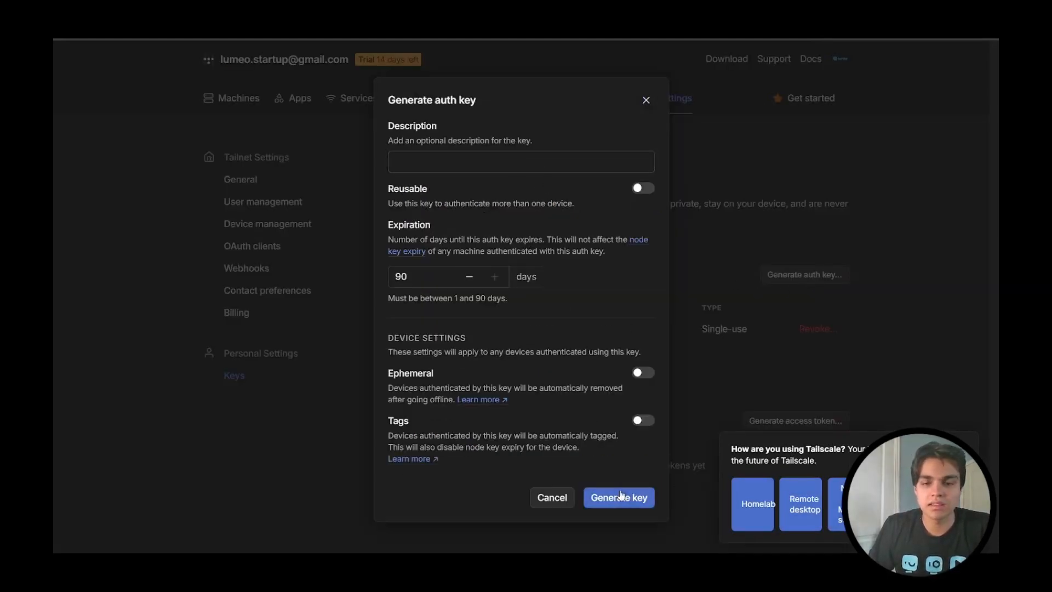
pyautogui.click(538, 158)
pyautogui.write('L')
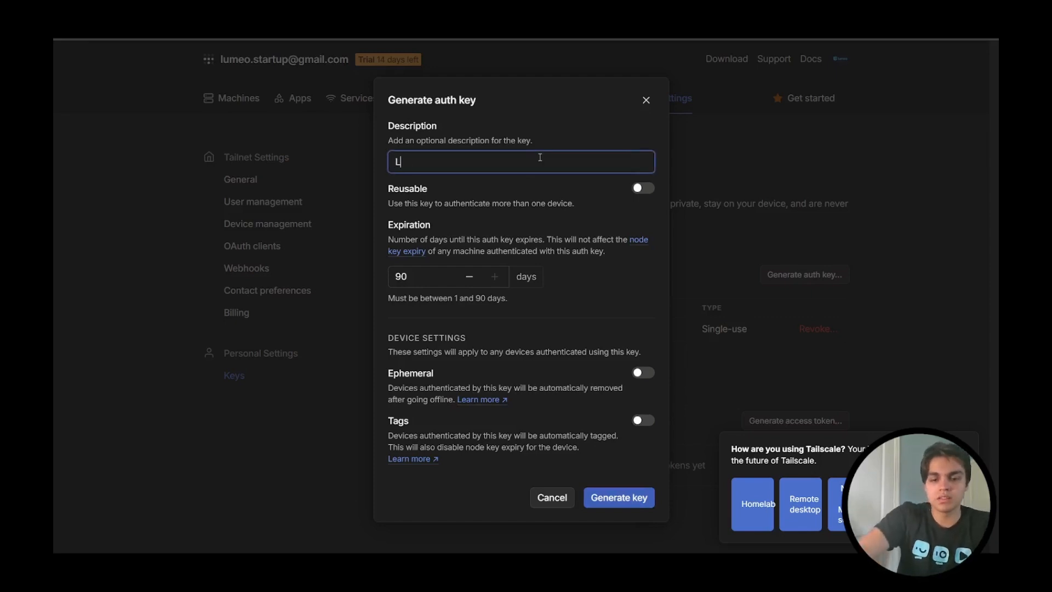
pyautogui.write('umeo Gateway')
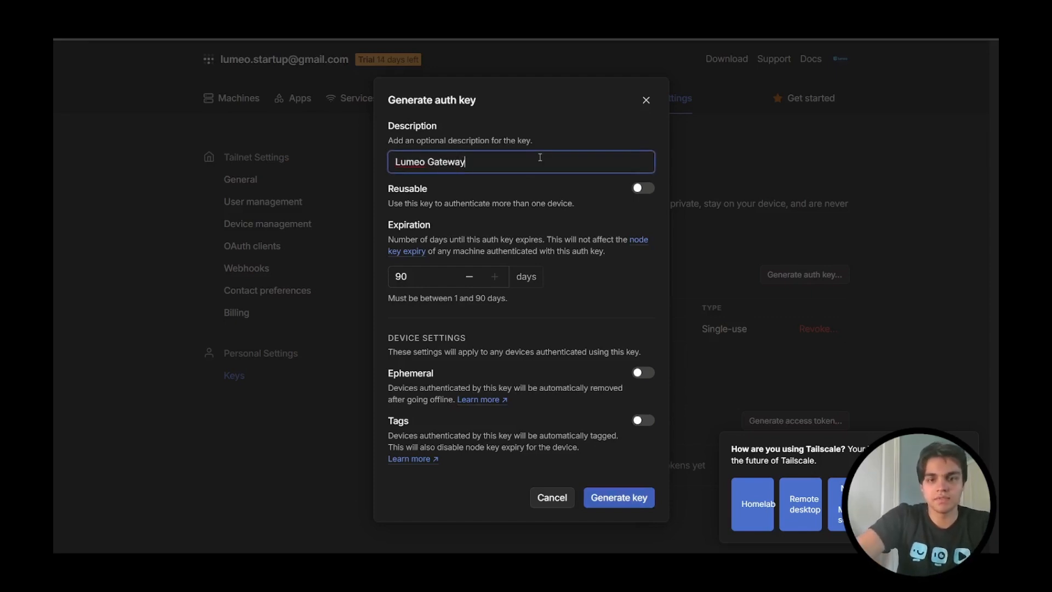
pyautogui.press('Return')
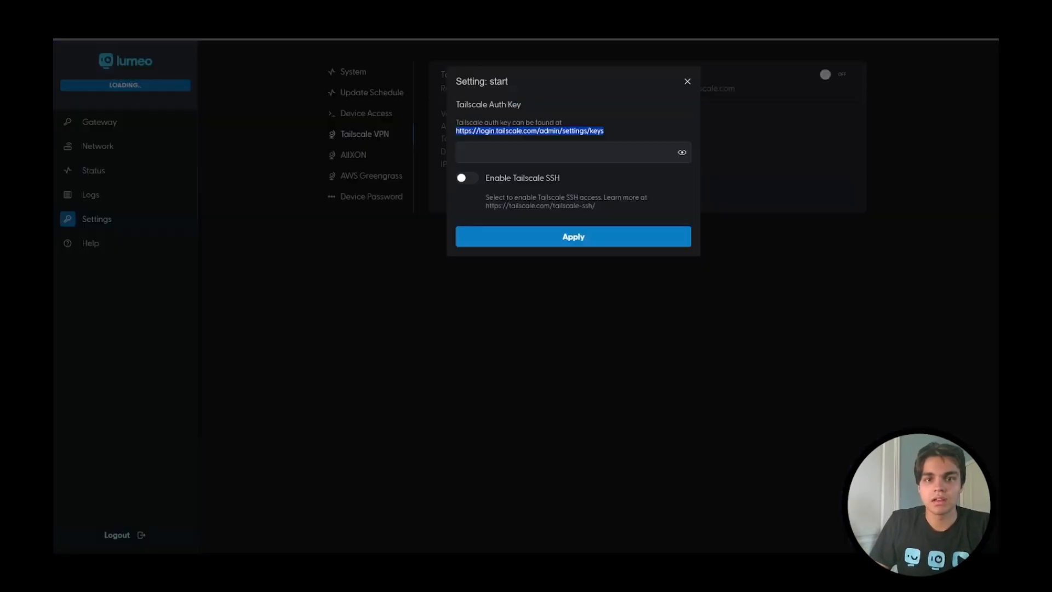
# Step: Paste the generated key as the gateway's Tailscale Auth Key, enable Tailscale SSH, and close the dialog without applying
pyautogui.click(505, 152)
pyautogui.hotkey('ctrl', 'v')
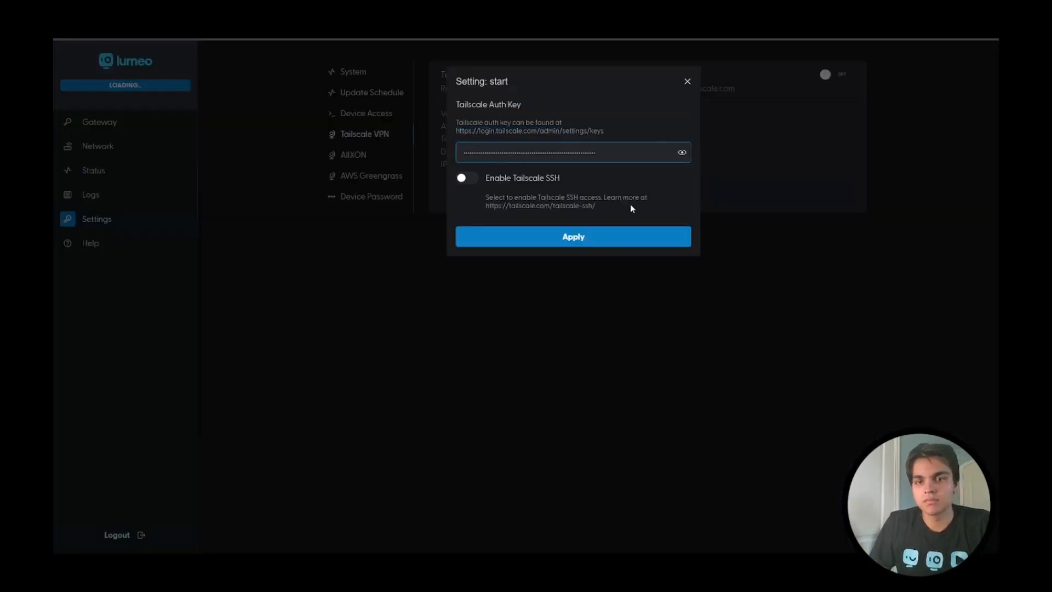
pyautogui.click(476, 179)
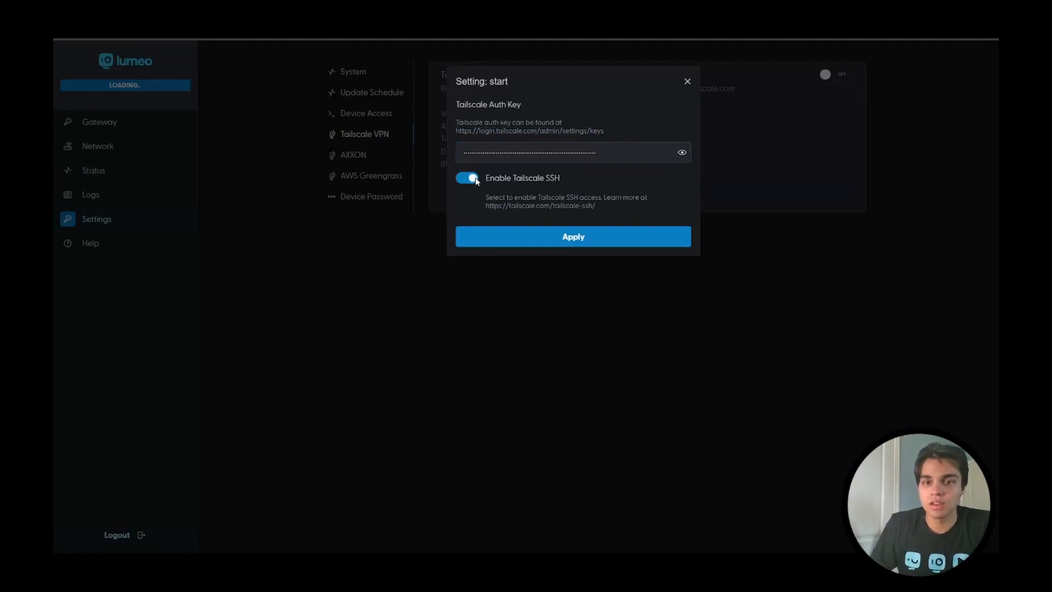
pyautogui.click(687, 81)
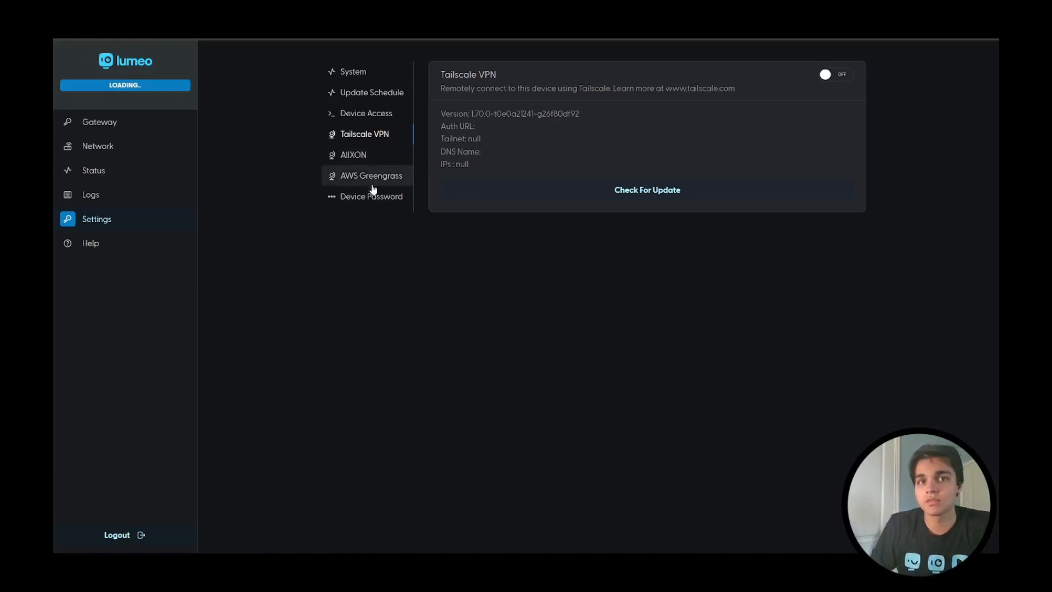
# Step: Review the AllXON Remote Management and AWS Greengrass settings of the device
pyautogui.click(383, 159)
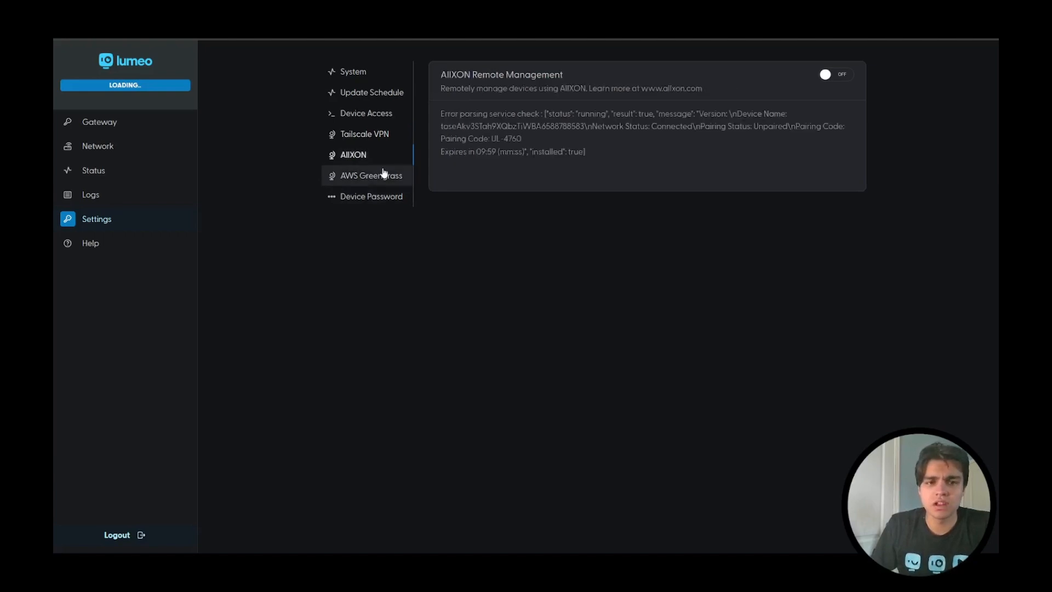
pyautogui.click(383, 174)
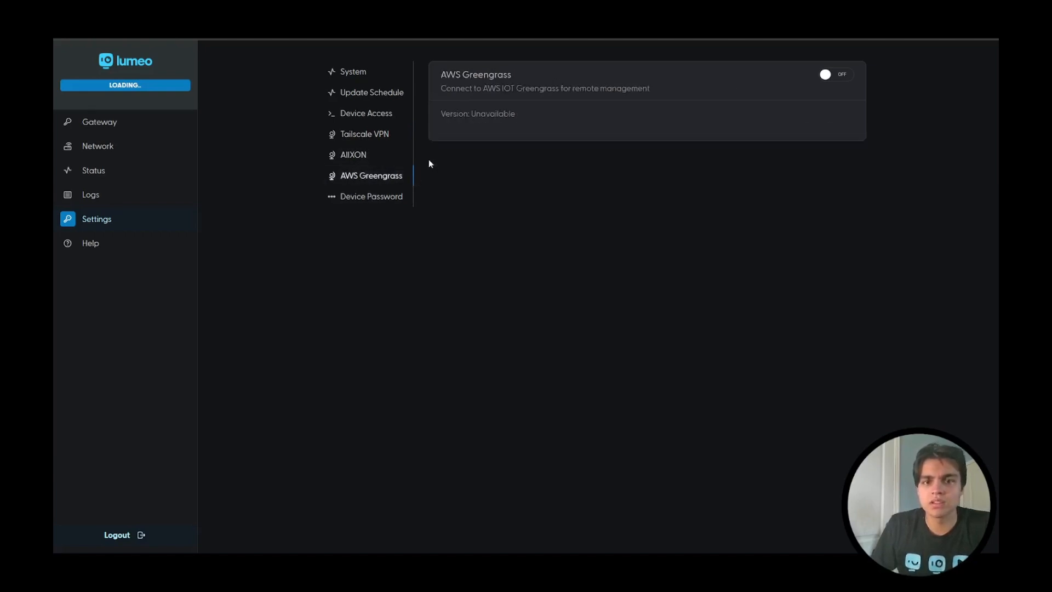